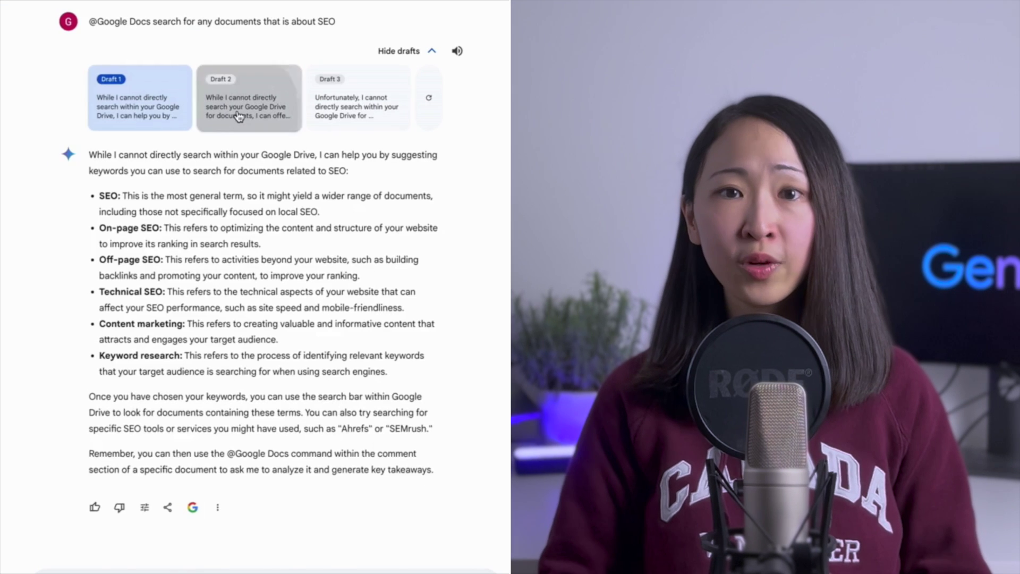
Step: View Draft 2 and Draft 3 of the SEO document search response, and open the options for modifying the response
{"action": "left_click", "coordinate": [195, 106]}
{"action": "left_click", "coordinate": [331, 103]}
{"action": "scroll", "coordinate": [266, 319], "scroll_direction": "down", "scroll_amount": 2}
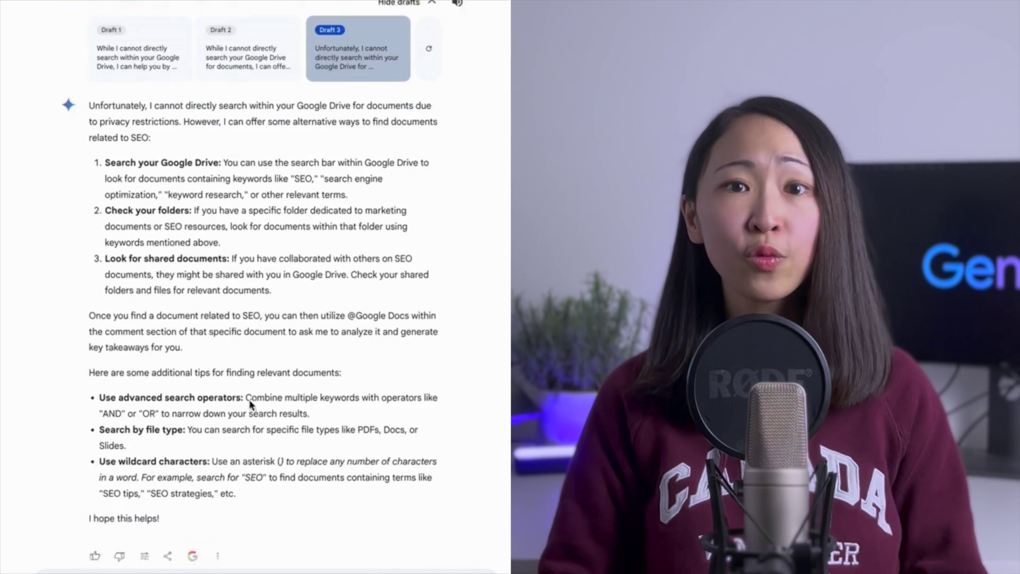
{"action": "left_click", "coordinate": [145, 527]}
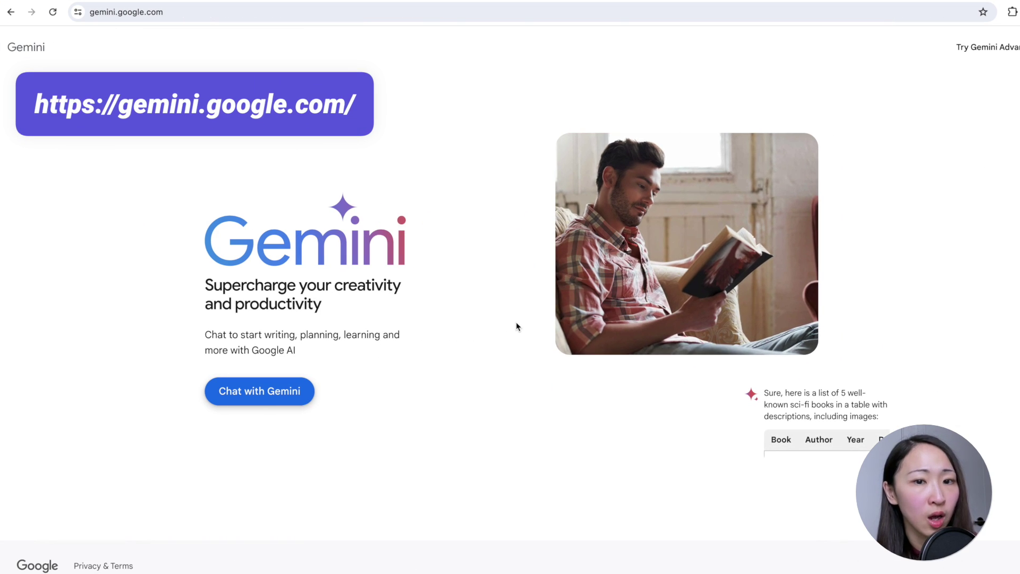
Step: Start a chat from the welcome page, going through the whole data notice and accepting it
{"action": "left_click", "coordinate": [288, 387]}
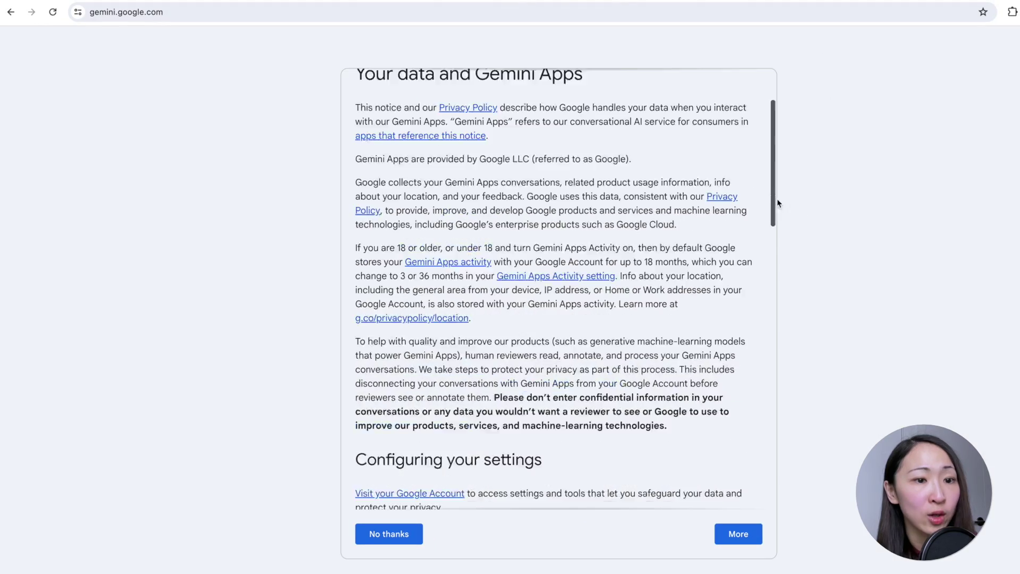
{"action": "left_click_drag", "start_coordinate": [776, 205], "coordinate": [795, 446]}
{"action": "left_click", "coordinate": [682, 451]}
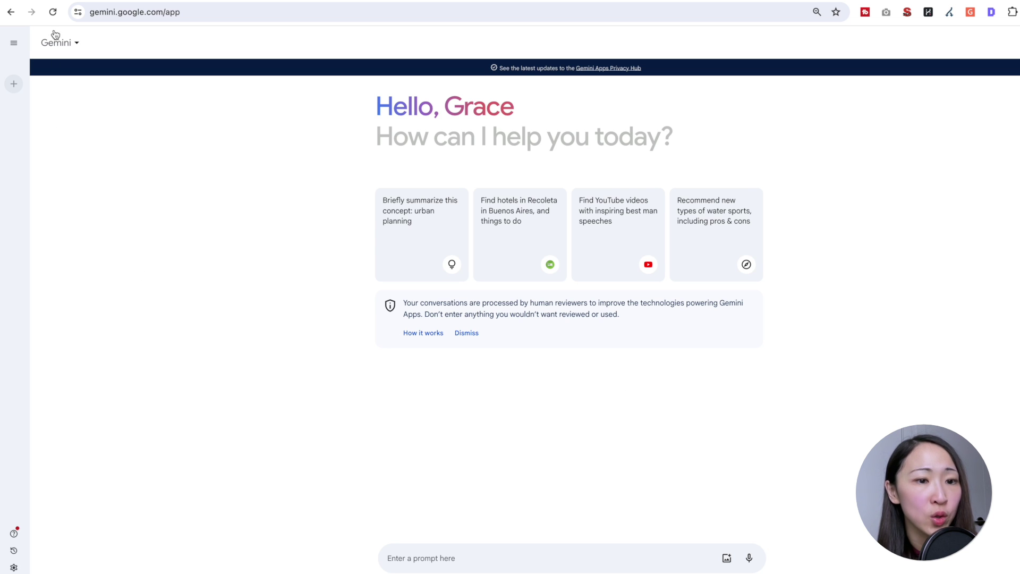
Step: Check the available model versions and open the upgrade offer for Gemini Advanced
{"action": "left_click", "coordinate": [66, 43]}
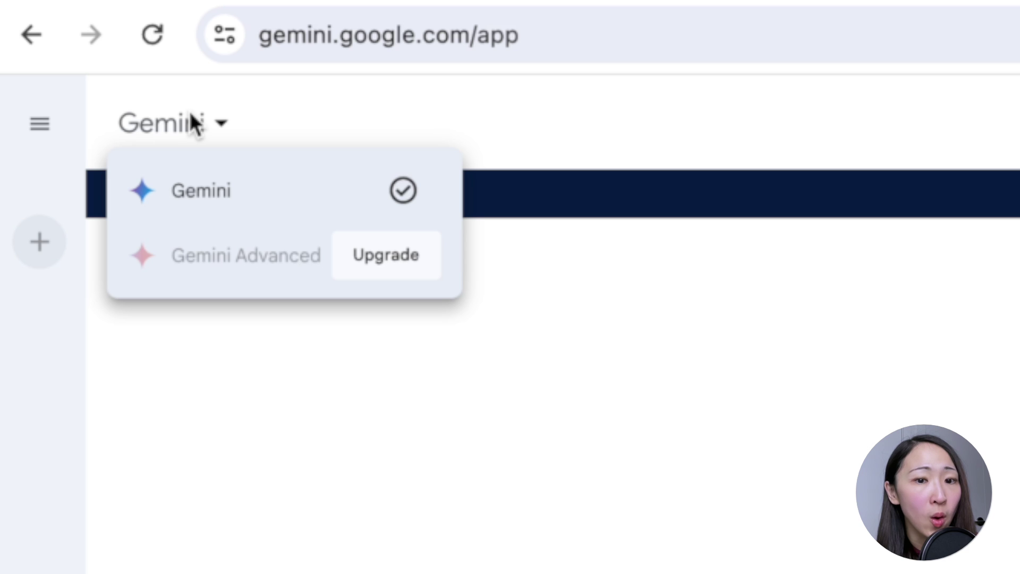
{"action": "left_click", "coordinate": [384, 266]}
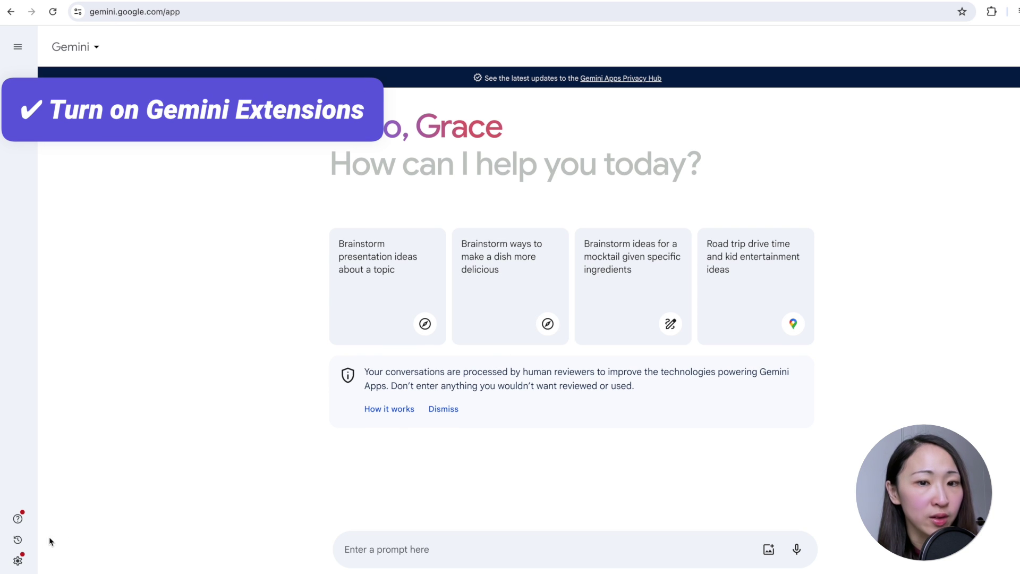
Step: Open the extensions page and turn off the Google Flights, Google Hotels and Google Maps extensions
{"action": "left_click", "coordinate": [18, 560]}
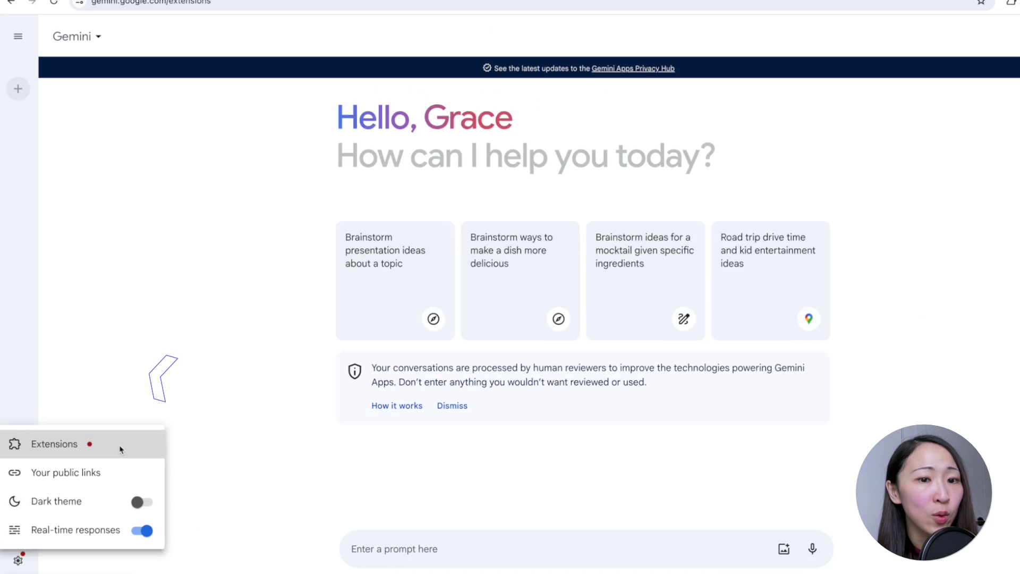
{"action": "left_click", "coordinate": [121, 449]}
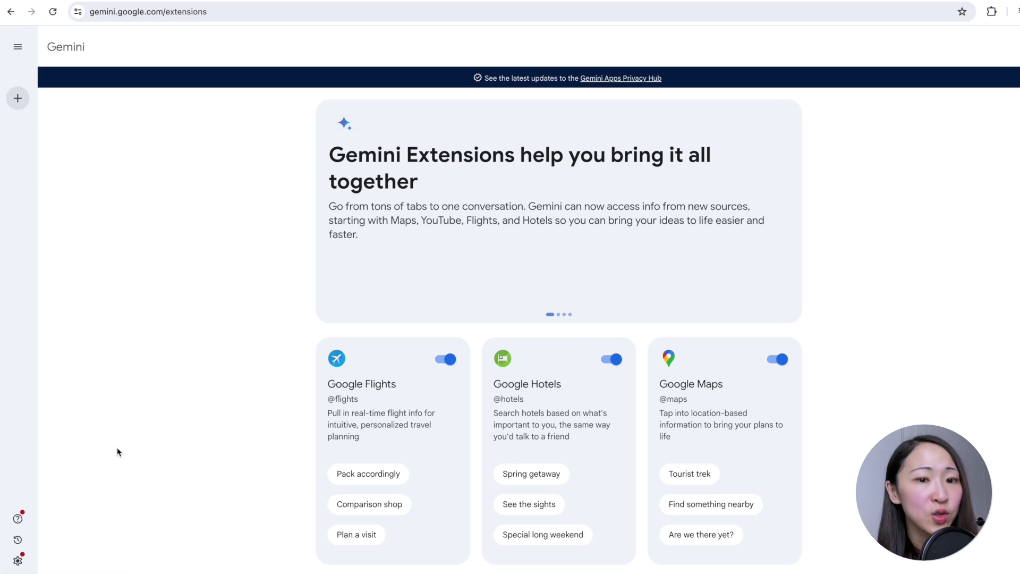
{"action": "scroll", "coordinate": [118, 451], "scroll_direction": "down", "scroll_amount": 5}
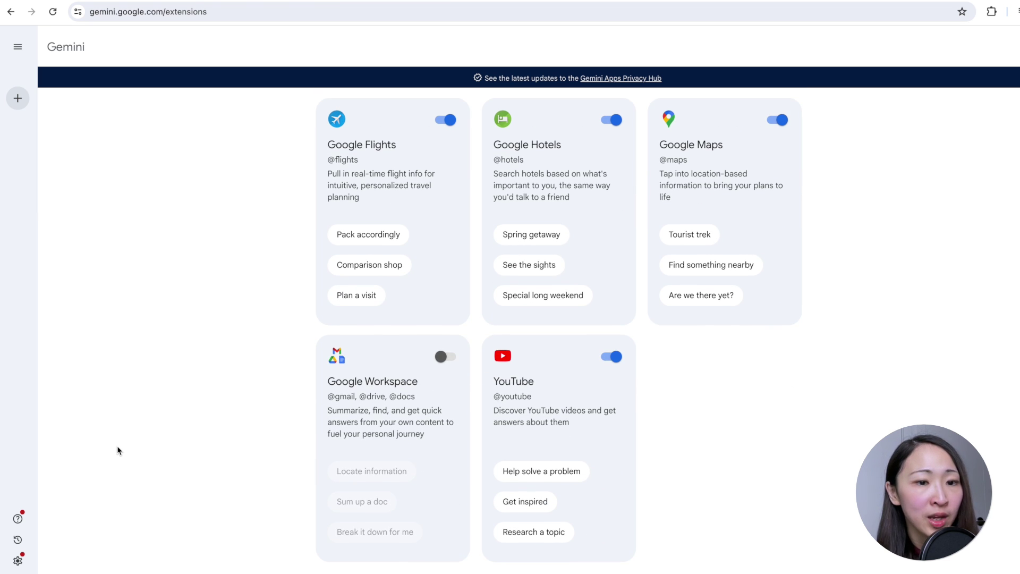
{"action": "left_click", "coordinate": [445, 123]}
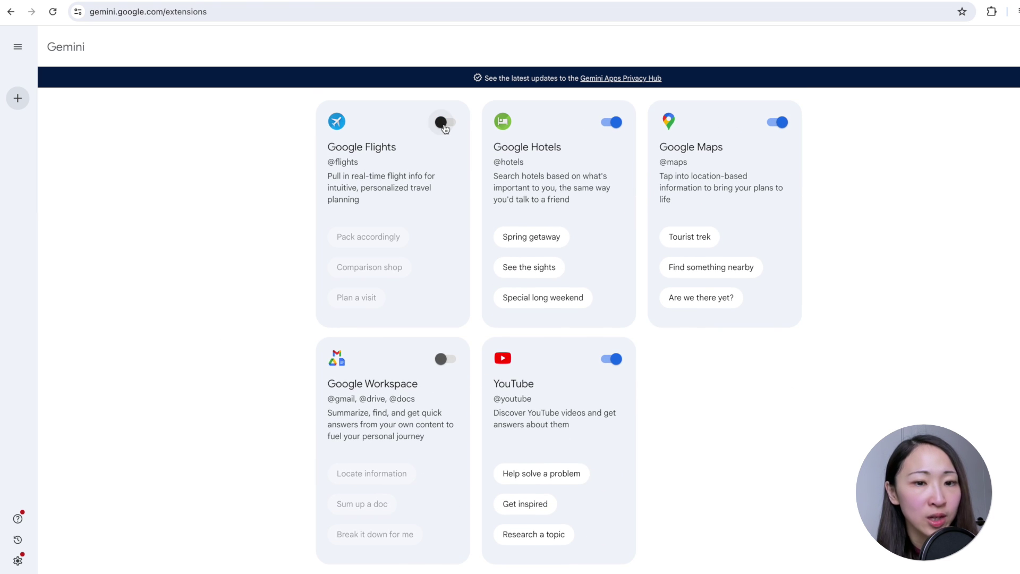
{"action": "left_click", "coordinate": [615, 122]}
{"action": "left_click", "coordinate": [776, 124]}
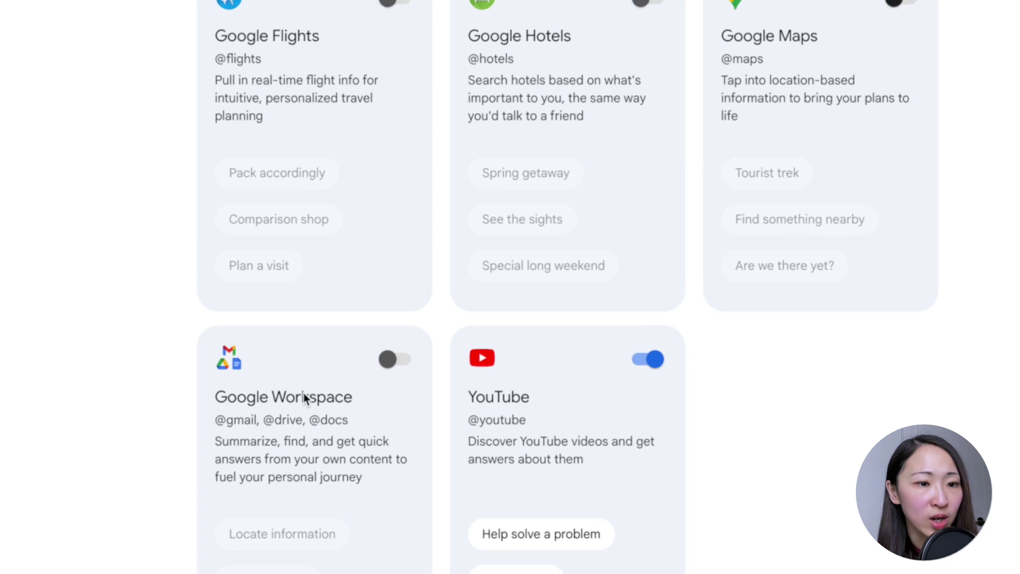
Step: Turn on the Google Workspace extension and approve connecting it to the account
{"action": "left_click", "coordinate": [389, 363]}
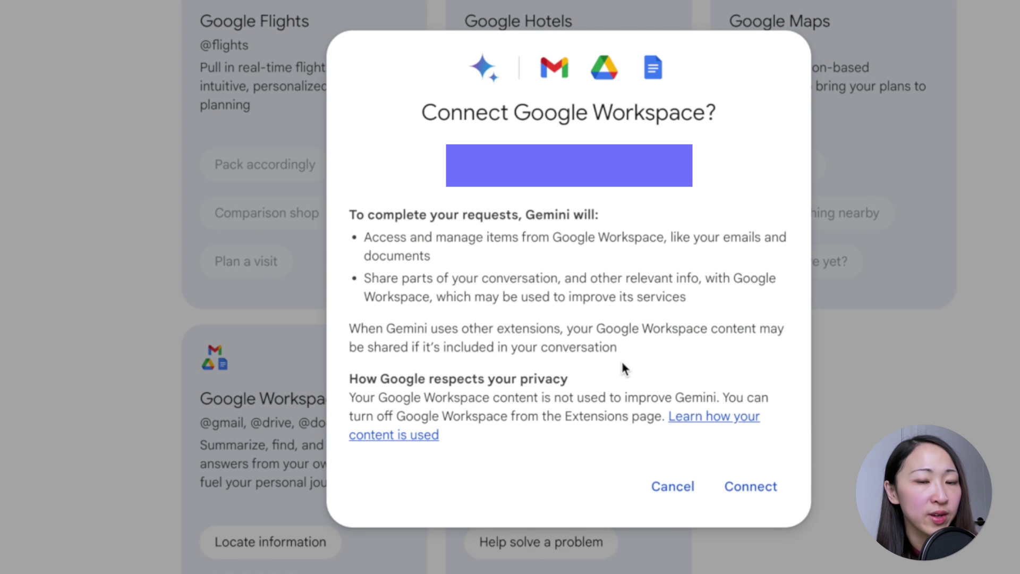
{"action": "left_click", "coordinate": [760, 487]}
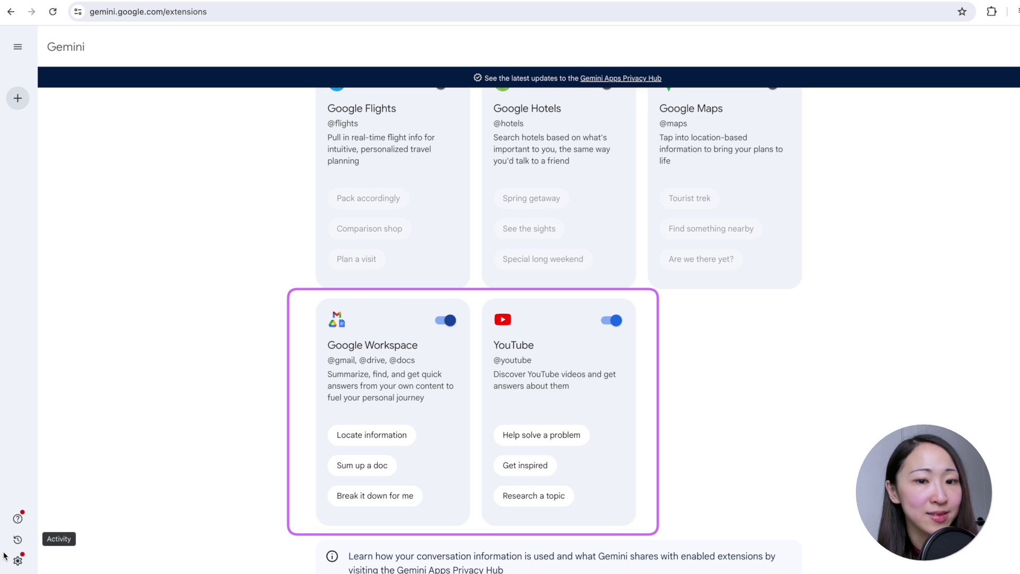
Step: Turn on the dark theme in the settings and look at the public links option
{"action": "left_click", "coordinate": [17, 560]}
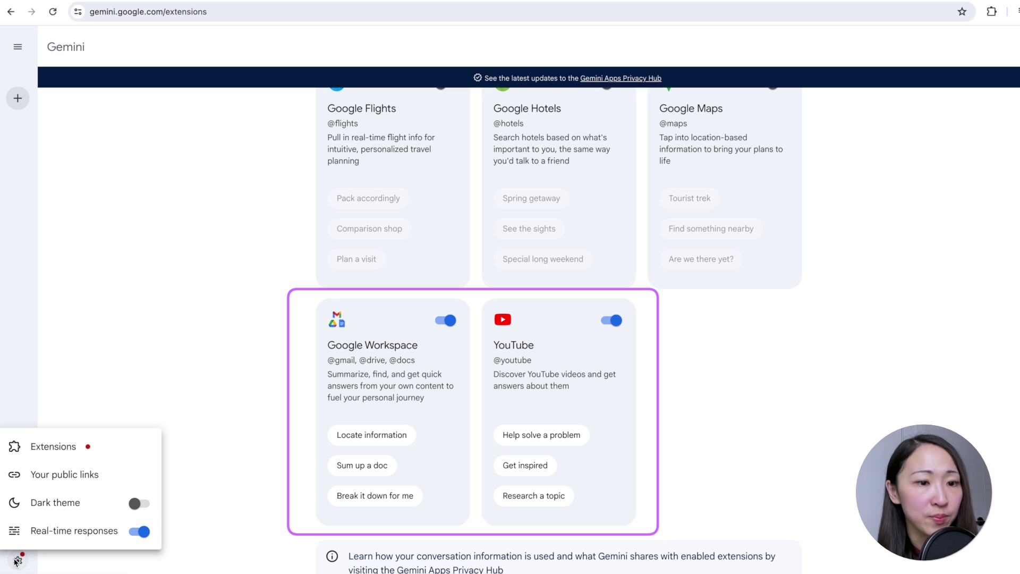
{"action": "left_click", "coordinate": [136, 503]}
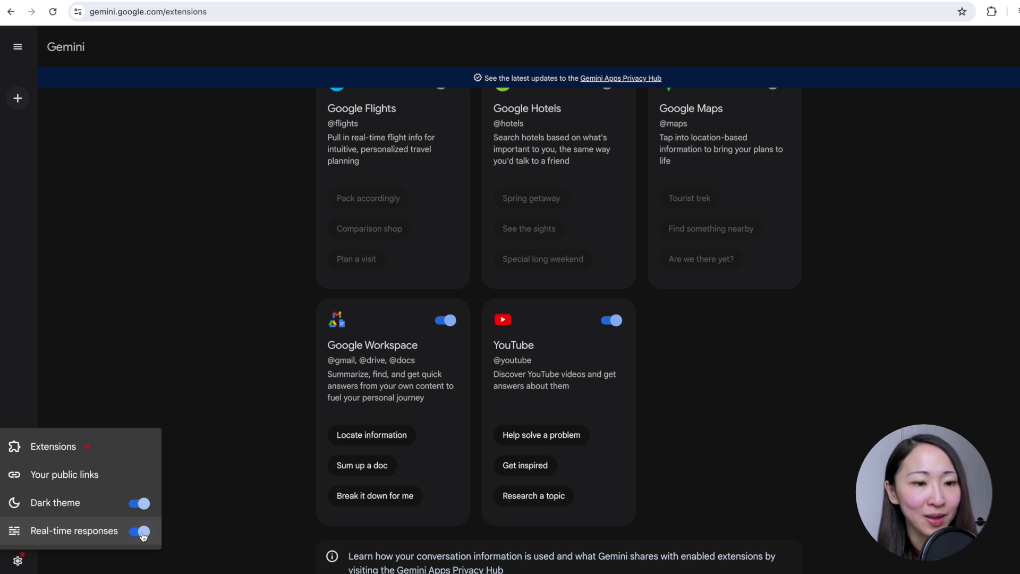
{"action": "left_click", "coordinate": [106, 480]}
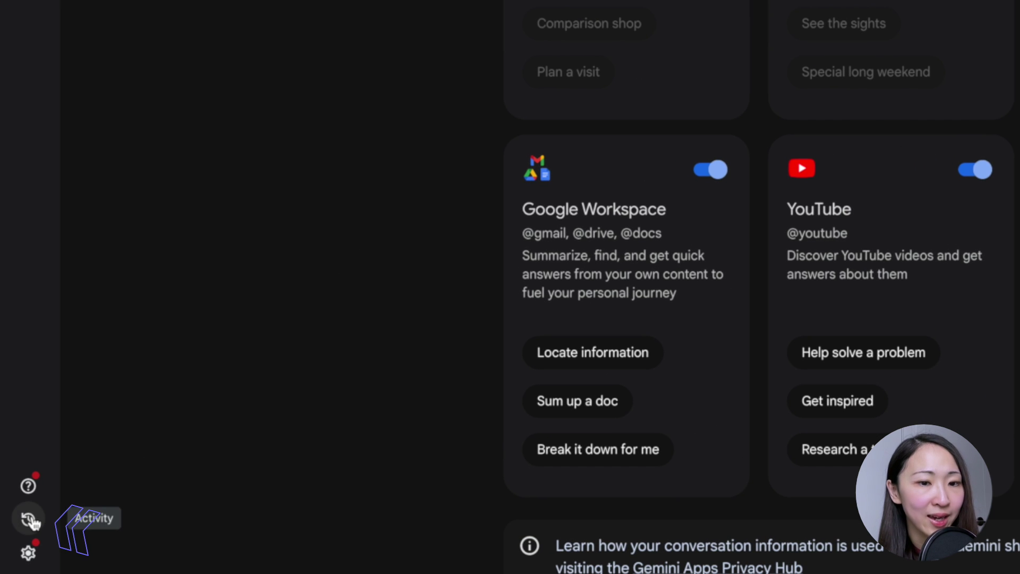
Step: Open the Gemini Apps Activity page, turn off activity saving, and read and acknowledge the data retention notice
{"action": "left_click", "coordinate": [29, 520]}
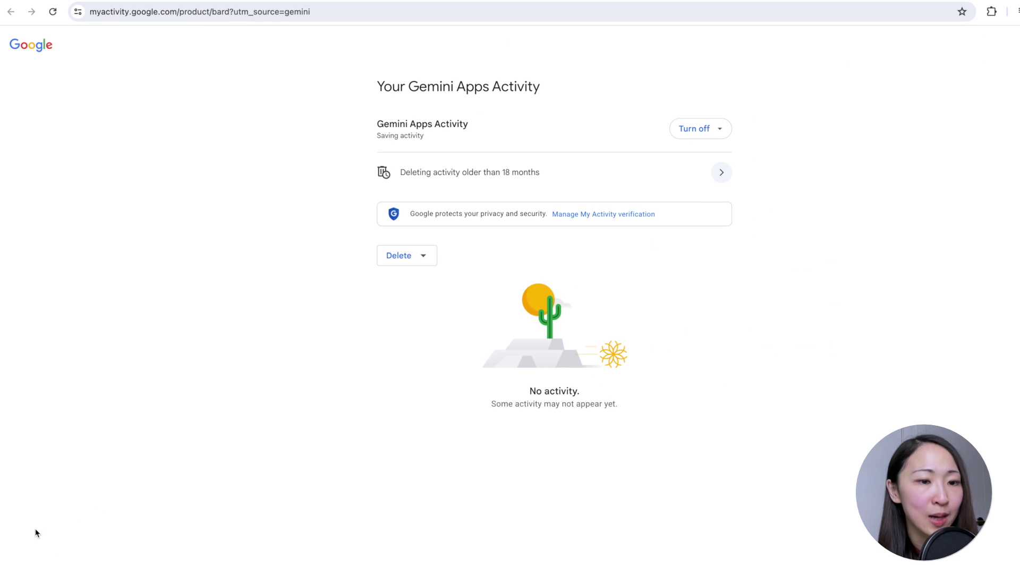
{"action": "left_click", "coordinate": [707, 138]}
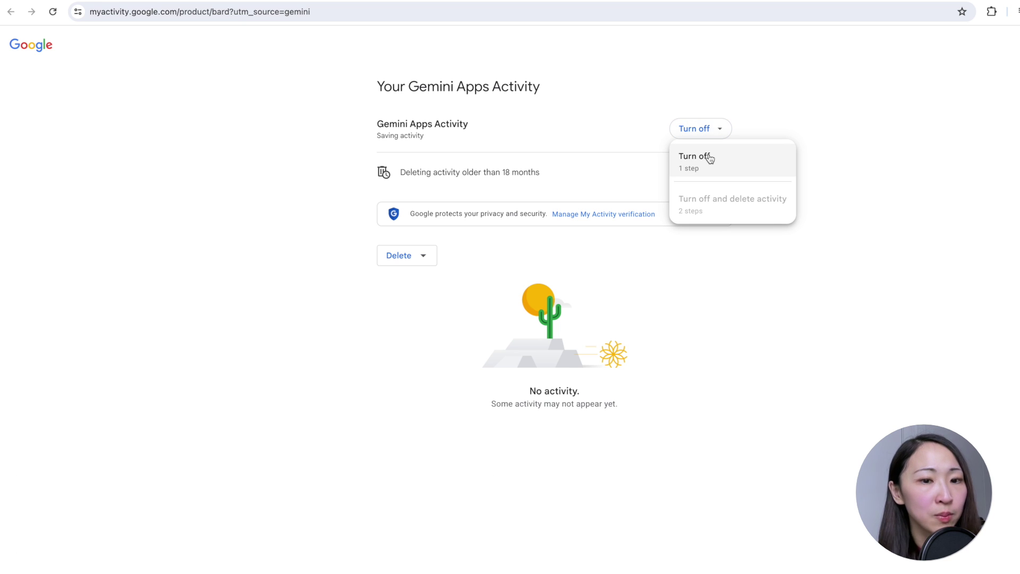
{"action": "left_click", "coordinate": [708, 157]}
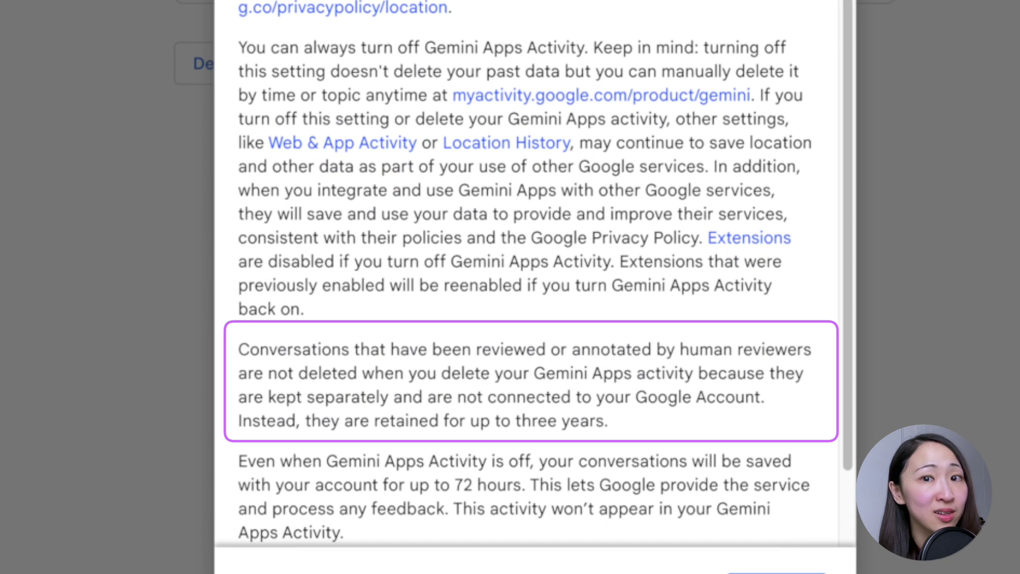
{"action": "scroll", "coordinate": [755, 261], "scroll_direction": "down", "scroll_amount": 2}
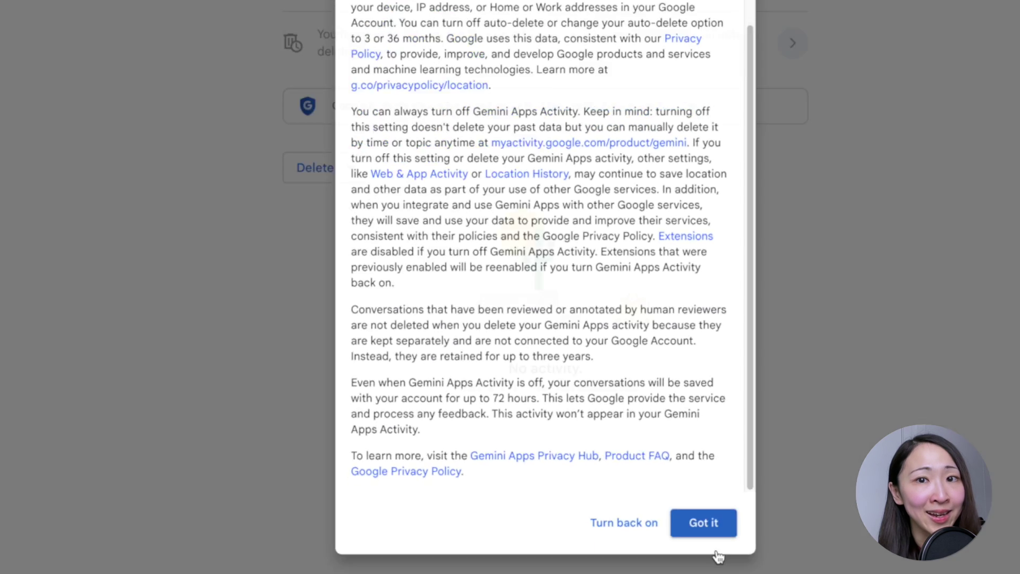
{"action": "left_click", "coordinate": [698, 521]}
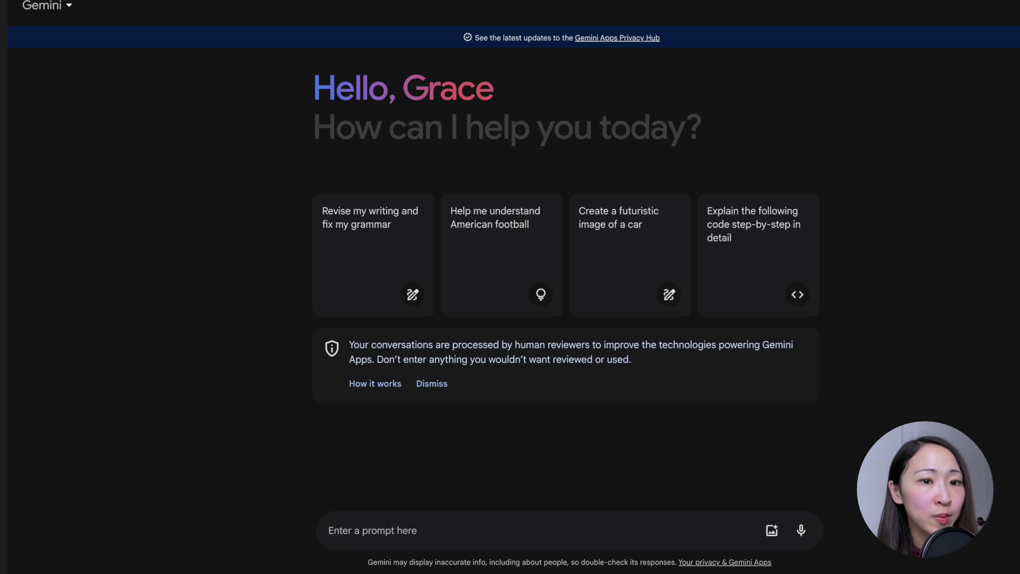
Step: Send a prompt to find the document "shopify seo" and summarize its key takeaways in bullet point format
{"action": "left_click", "coordinate": [385, 529]}
{"action": "type", "text": "Find my document \"shopify seo\", and summarize the key takeaways for the document in bullet point format."}
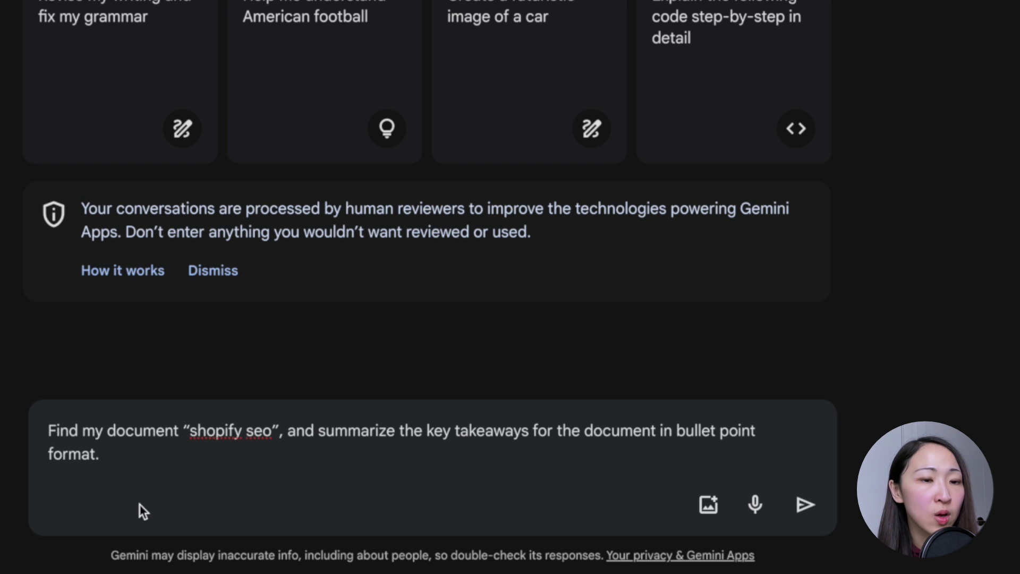
{"action": "left_click", "coordinate": [805, 505]}
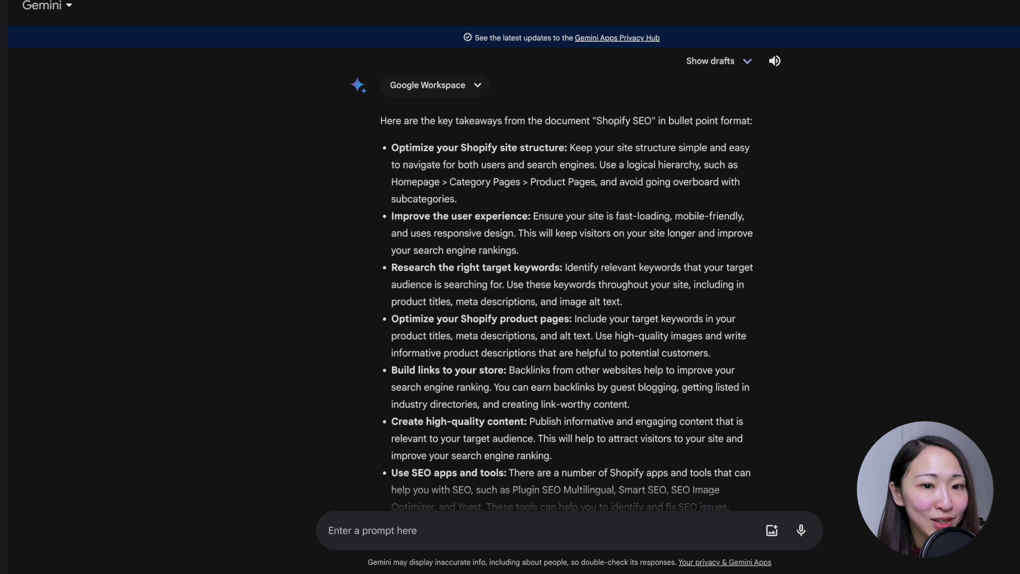
Step: Prompt, as a content marketing expert, for 10 click-worthy article title ideas for ecommerce owners with the keyword "Shopify SEO" under 70 characters
{"action": "left_click", "coordinate": [365, 532]}
{"action": "type", "text": "Act as a content marketing expert. Base on the above key takeaways, using both SEO and psychology skills, generate 10 click-worthy article title ideas that must incorporate the target SEO keyword \"Shopify SEO\" which drives the ecommerce business owners to click and read the article. Keep the title less than 70 characters."}
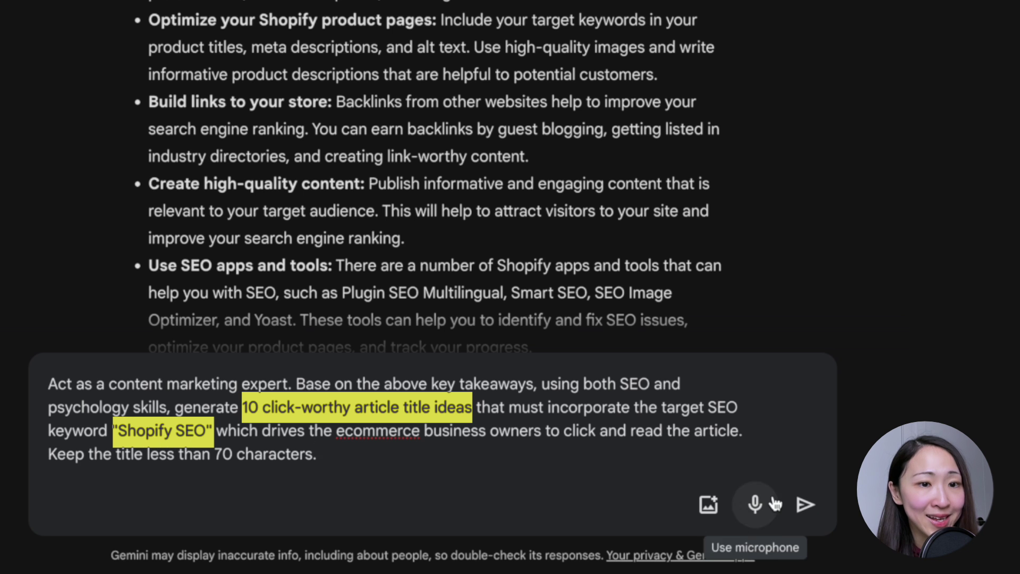
{"action": "left_click", "coordinate": [806, 504]}
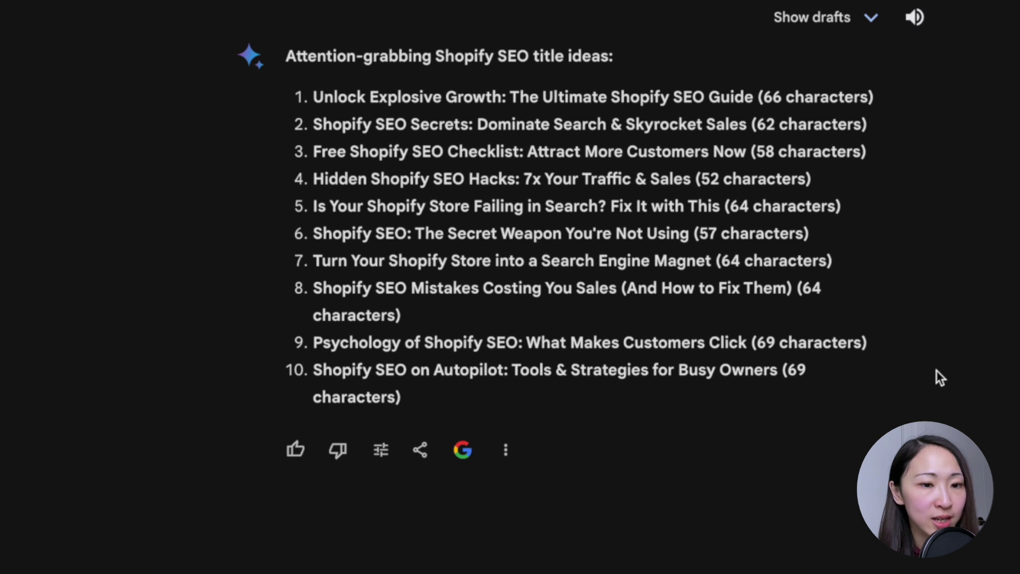
Step: Show the alternative drafts of the title ideas and read through Draft 2 and Draft 3
{"action": "left_click", "coordinate": [839, 20]}
{"action": "left_click", "coordinate": [561, 74]}
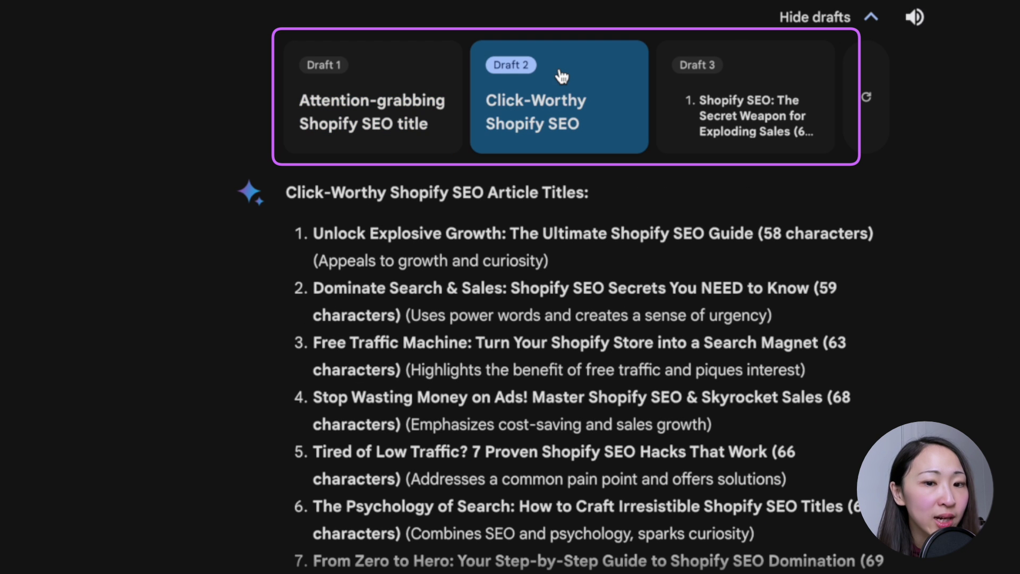
{"action": "scroll", "coordinate": [690, 106], "scroll_direction": "down", "scroll_amount": 1}
{"action": "left_click", "coordinate": [813, 98]}
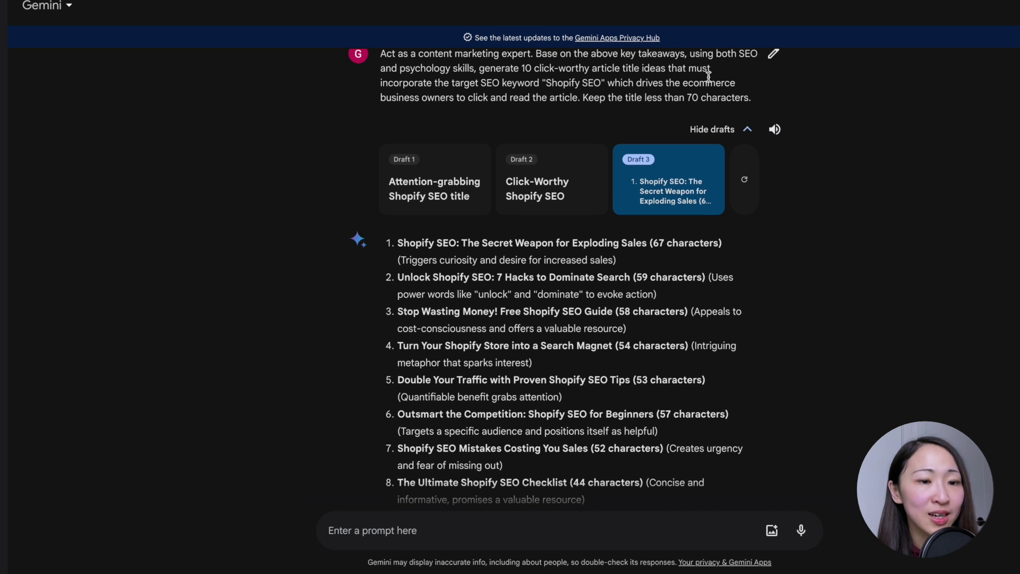
Step: Add "Make sure the target SEO keyword is near the front of the title." to the title ideas prompt and resubmit it
{"action": "left_click", "coordinate": [773, 53]}
{"action": "type", "text": "Make sure the target SEO keyword is near the front of the title."}
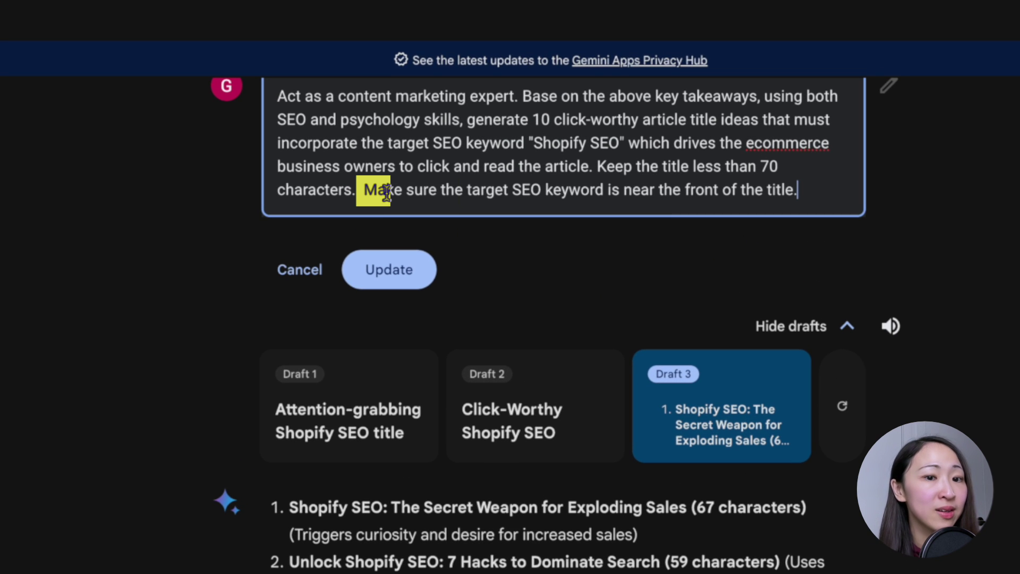
{"action": "left_click", "coordinate": [395, 273]}
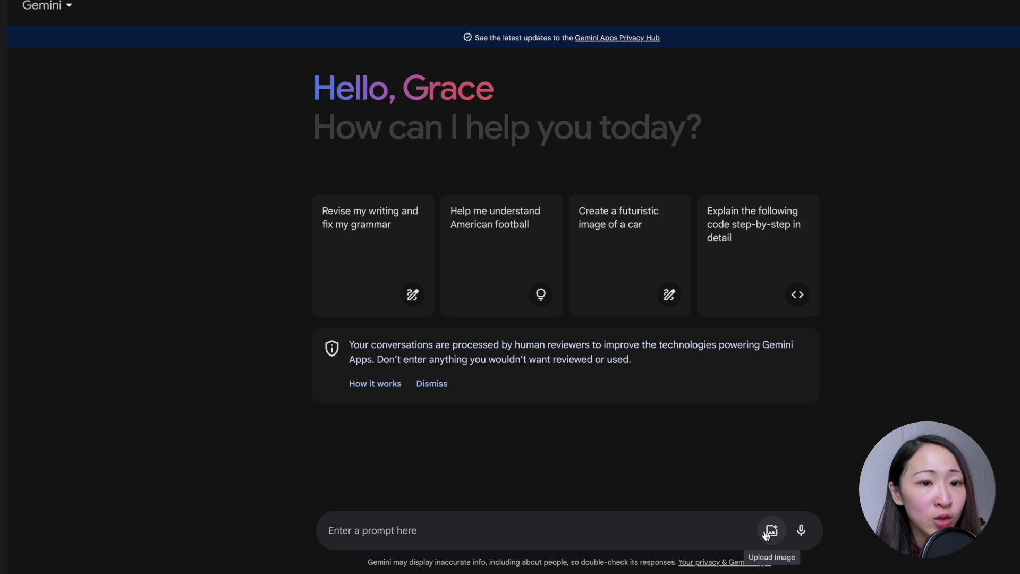
Step: Upload competitor.png and ask for key insights, as a digital analytics expert, on the 12-month organic traffic of Walmart.ca and Bestbuy.ca
{"action": "left_click", "coordinate": [771, 530]}
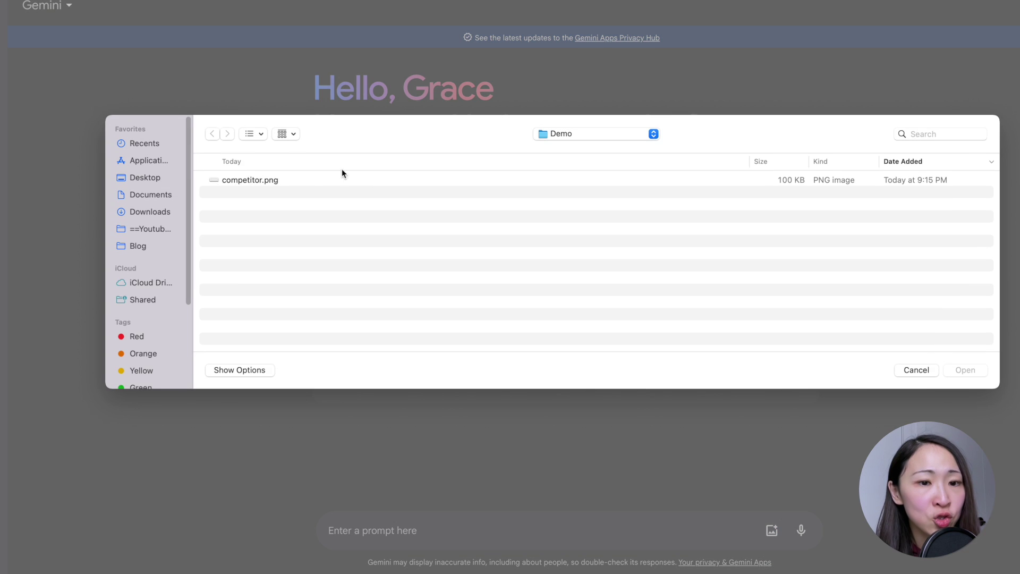
{"action": "double_click", "coordinate": [342, 175]}
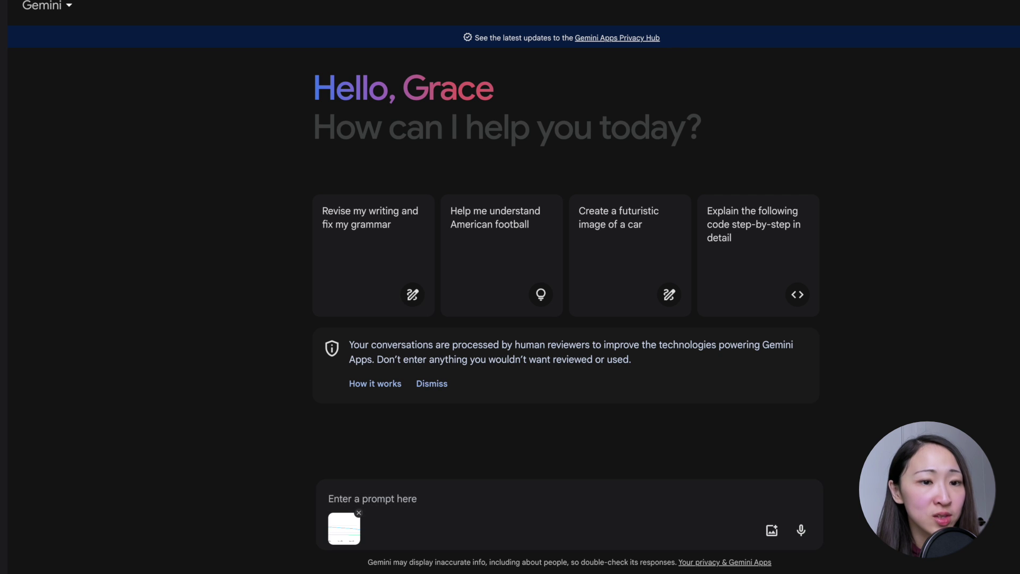
{"action": "type", "text": "This is a chart about the organic traffic trend comparison between the 2 domains Walmart.ca and Bestbuy.ca in the past 12 months. Act as a digital analytics expert, summarize the key insights from this chart image."}
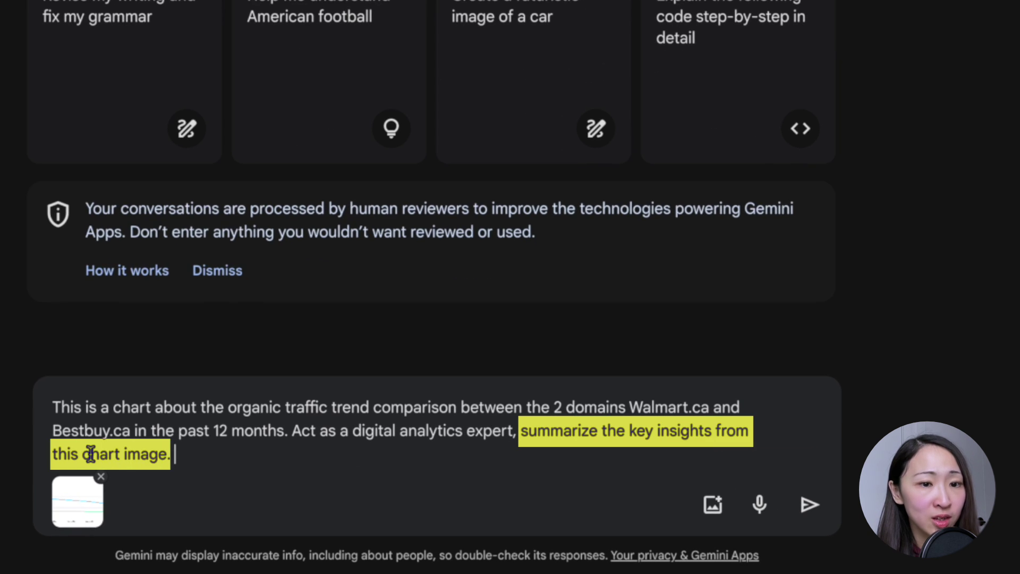
{"action": "left_click", "coordinate": [832, 530]}
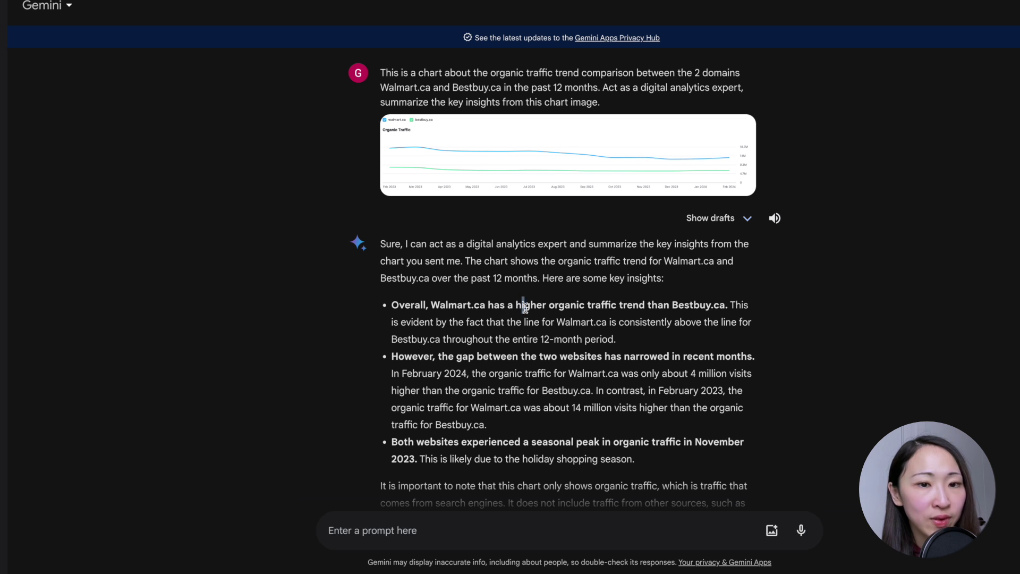
Step: Read the key insights on the Walmart.ca and Bestbuy.ca chart and compare them with Draft 2 of the response
{"action": "left_click_drag", "start_coordinate": [521, 305], "coordinate": [605, 340]}
{"action": "left_click", "coordinate": [600, 337]}
{"action": "scroll", "coordinate": [630, 342], "scroll_direction": "down", "scroll_amount": 1}
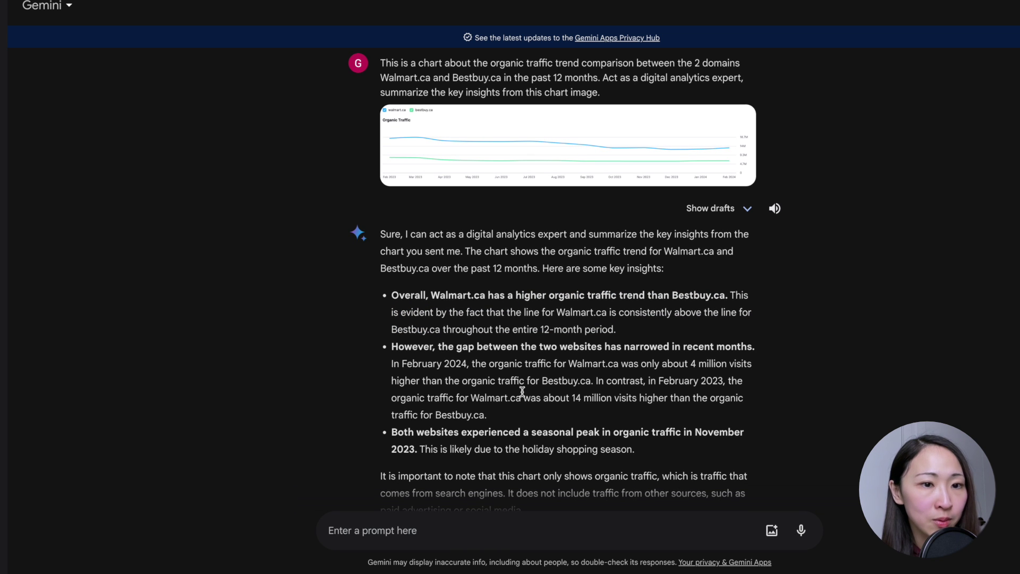
{"action": "left_click", "coordinate": [715, 207]}
{"action": "left_click", "coordinate": [553, 265]}
{"action": "scroll", "coordinate": [574, 325], "scroll_direction": "down", "scroll_amount": 2}
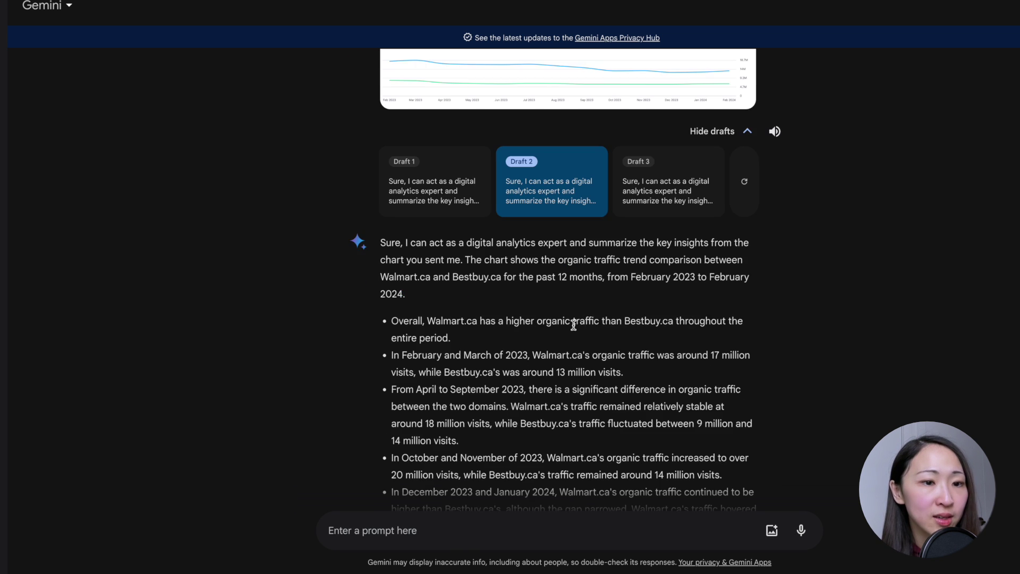
Step: Return to Draft 1 of the Walmart.ca and Bestbuy.ca chart insights and export that response to Docs
{"action": "scroll", "coordinate": [425, 370], "scroll_direction": "down", "scroll_amount": 1}
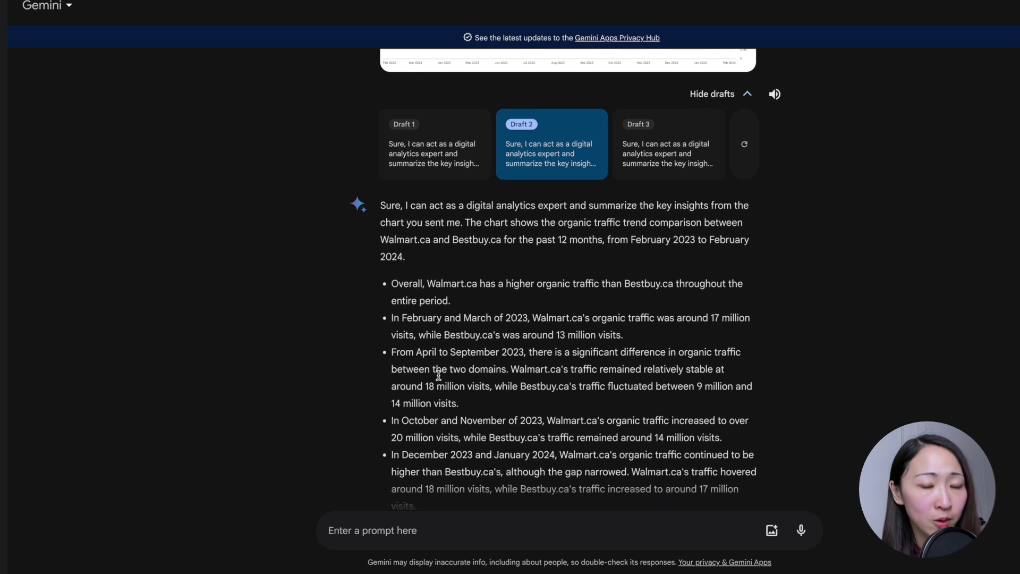
{"action": "left_click", "coordinate": [467, 142]}
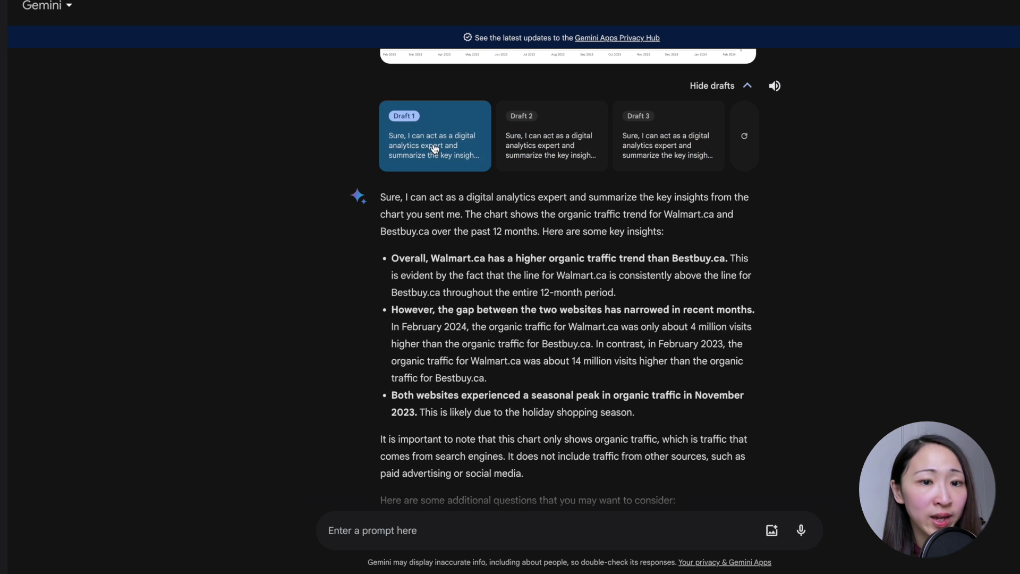
{"action": "scroll", "coordinate": [476, 448], "scroll_direction": "down", "scroll_amount": 5}
{"action": "left_click", "coordinate": [466, 467]}
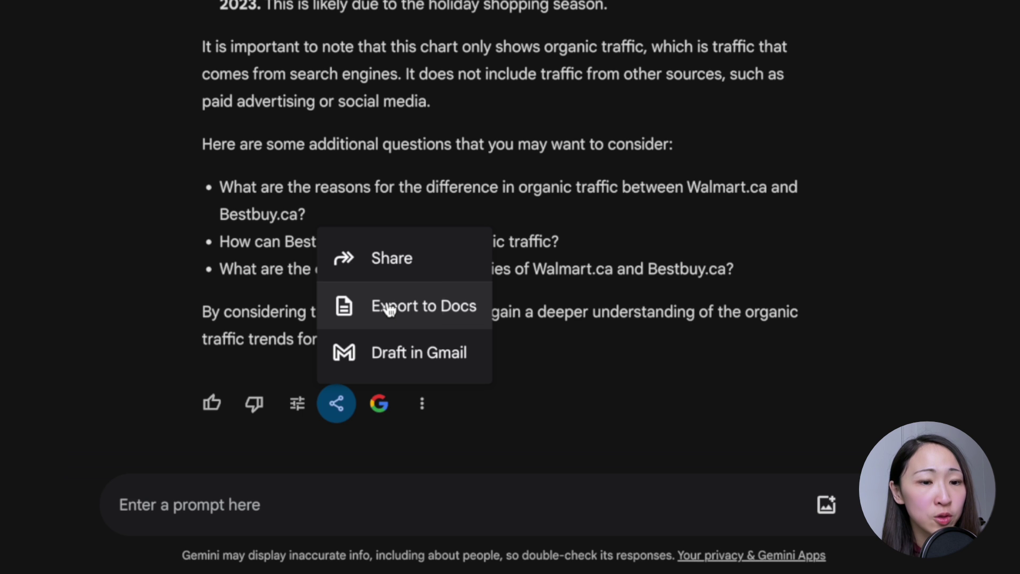
{"action": "left_click", "coordinate": [388, 306]}
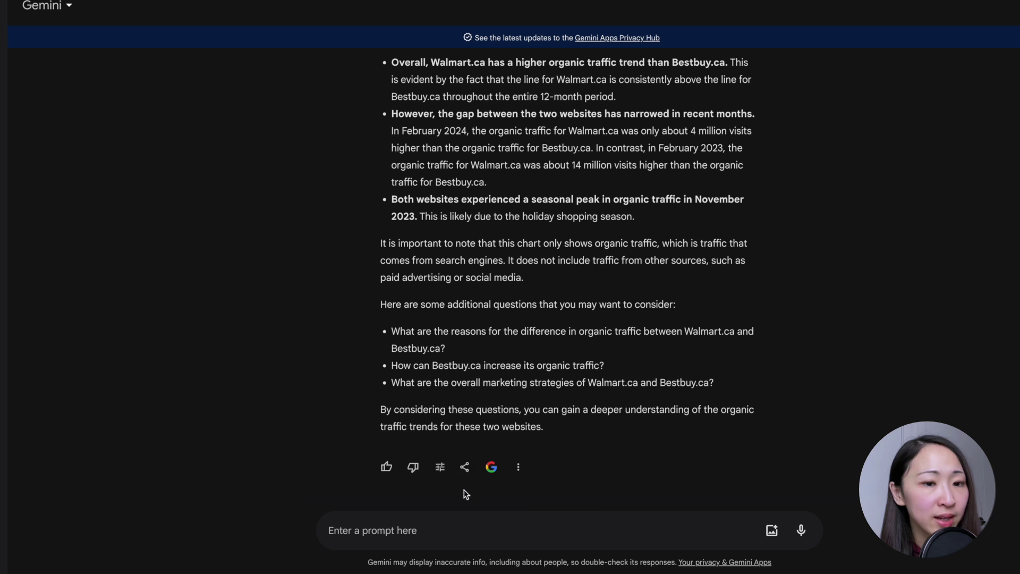
Step: Draft the chart insights in Gmail and open the options for sharing the response as a public page
{"action": "left_click", "coordinate": [465, 466]}
{"action": "left_click", "coordinate": [487, 442]}
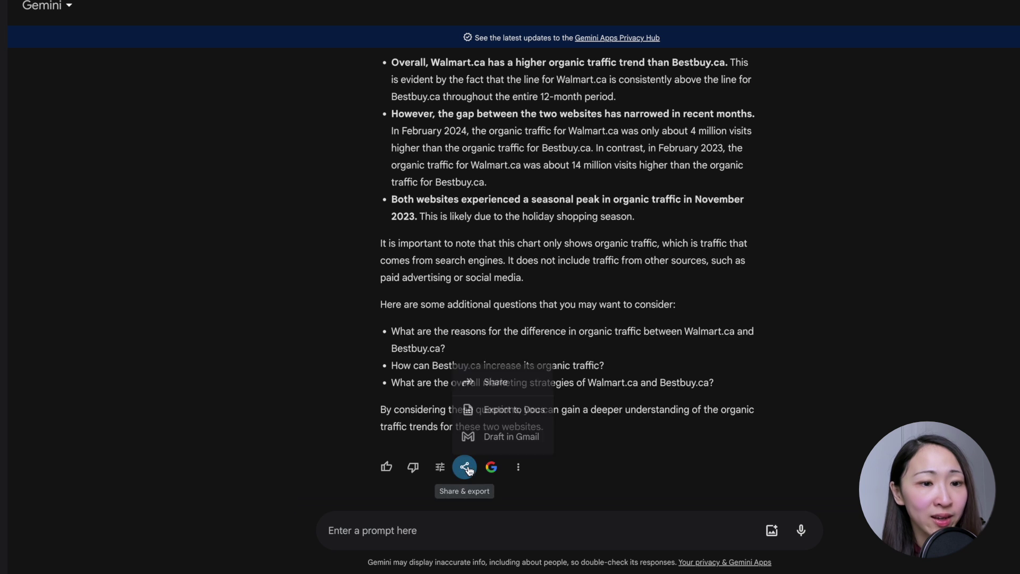
{"action": "left_click", "coordinate": [466, 465]}
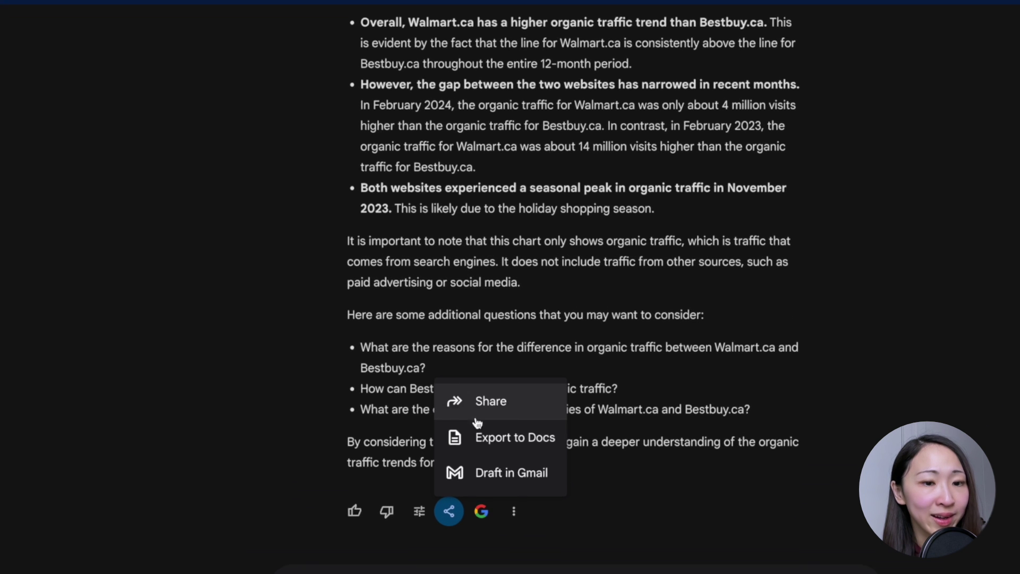
{"action": "left_click", "coordinate": [480, 408]}
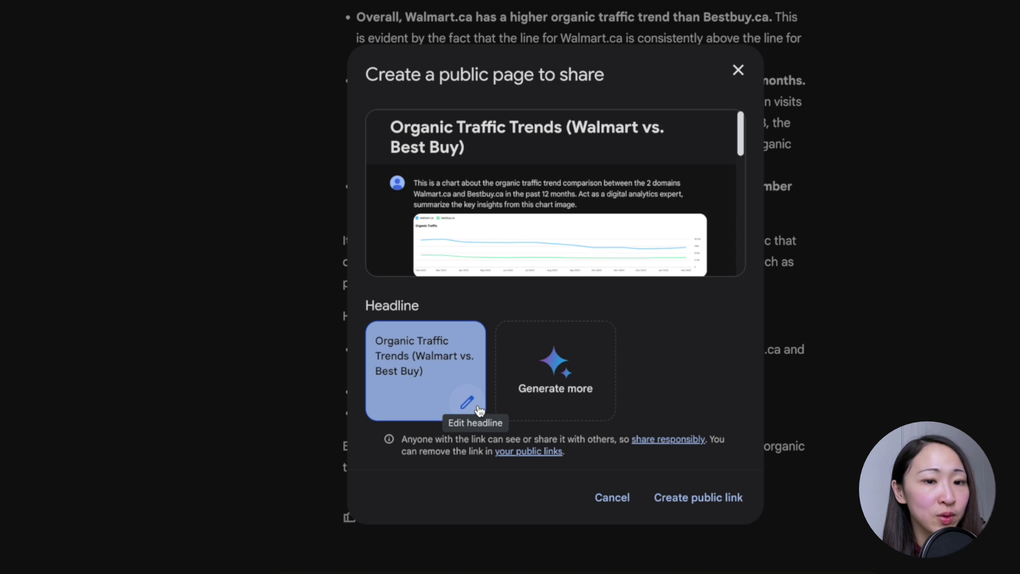
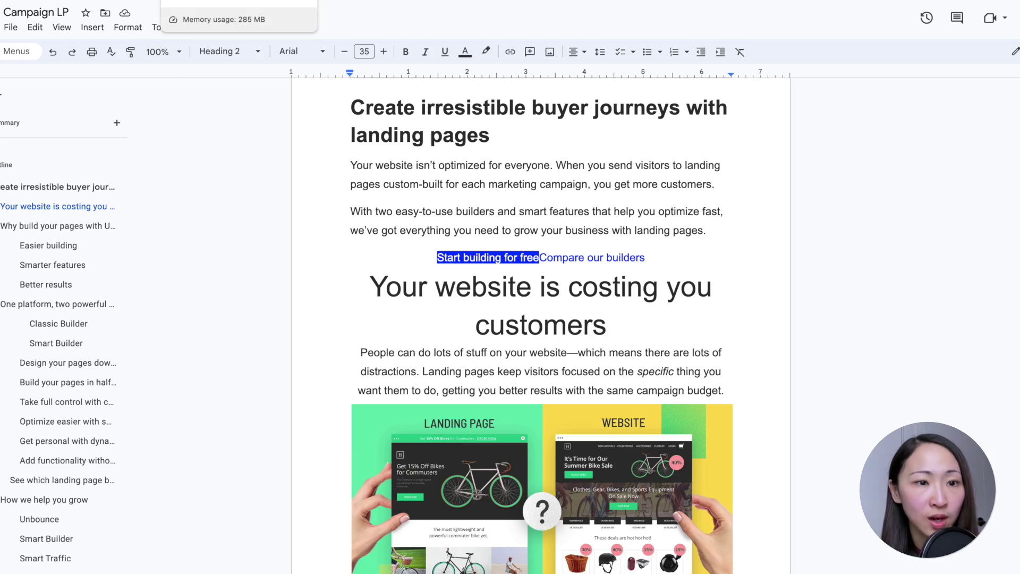
Step: Switch from the Google Docs landing page copy to Gemini and ask it to find the document "Campaign LP"
{"action": "left_click", "coordinate": [64, 0]}
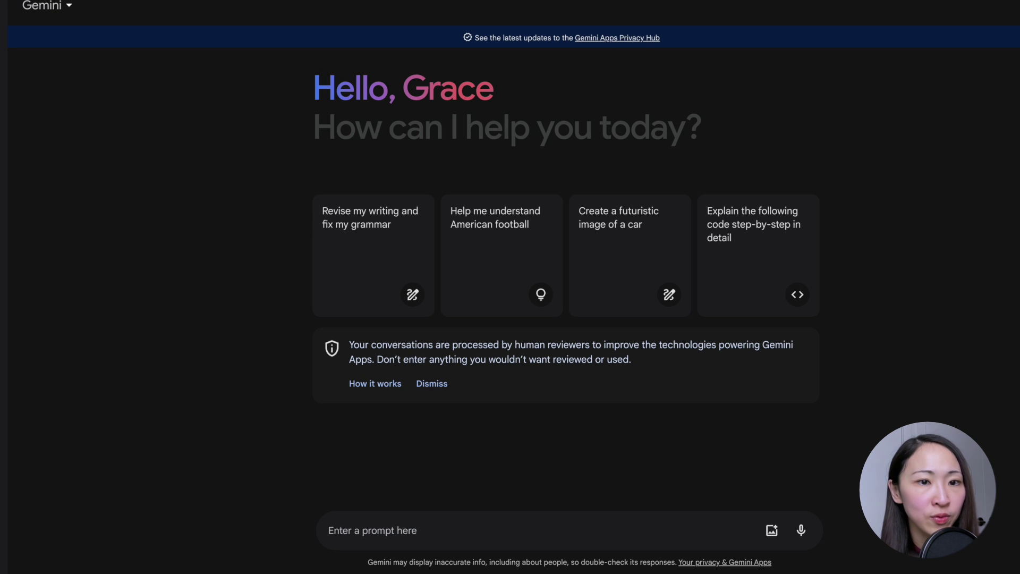
{"action": "left_click", "coordinate": [385, 526]}
{"action": "type", "text": "Find my document “Campaign LP”"}
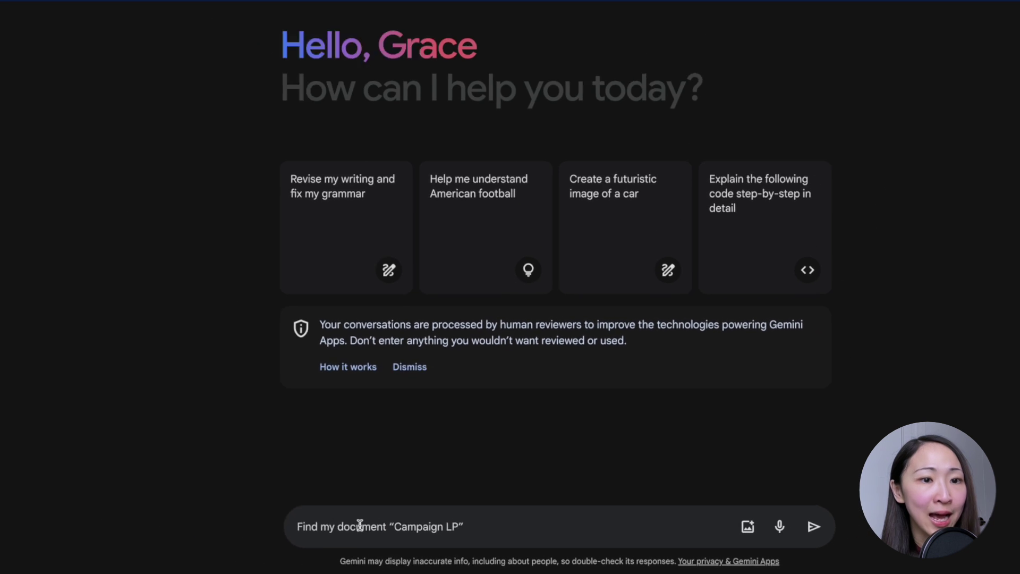
{"action": "key", "text": "Return"}
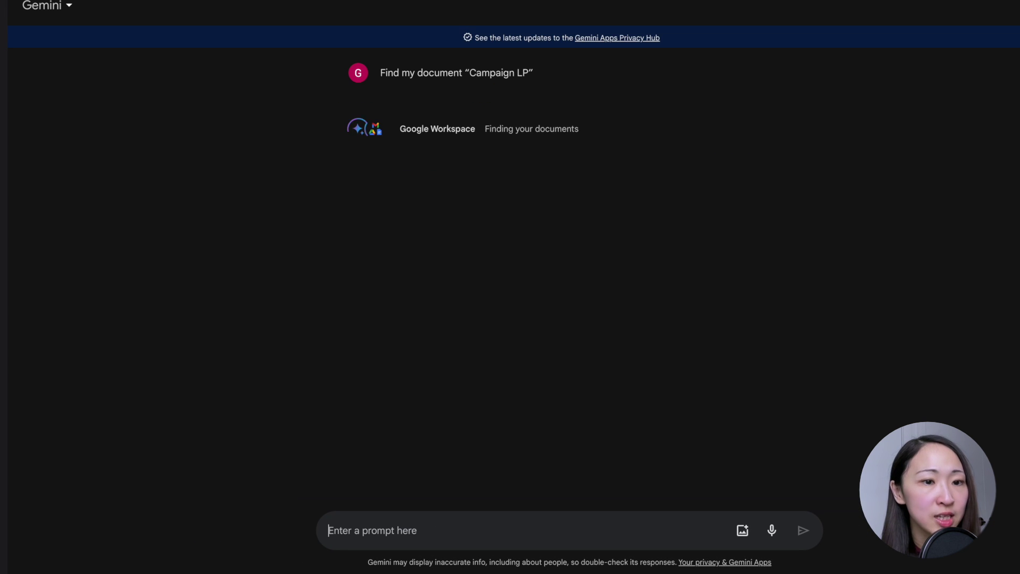
Step: Request 2 Responsive Search Ads copy sets for "landing page optimization", each with 15 headlines and 4 descriptions, and review both sets
{"action": "type", "text": "Then, act as an expert in paid marketing, draft 2 sets of ad copies for Google Ads campaign based on the key takeaways of this document.  The ad copy should target the keyword \"landing page optimization\", and target audience who are digital marketing beginners who need to build their campaign landing page, with an objective to drive clicks to the Ad.  Format in Responsive Search Ads format. For each set, there should be 15 headlines no more than 30 characters each and 4 descriptions no more than 90 characters each. Tone is professional."}
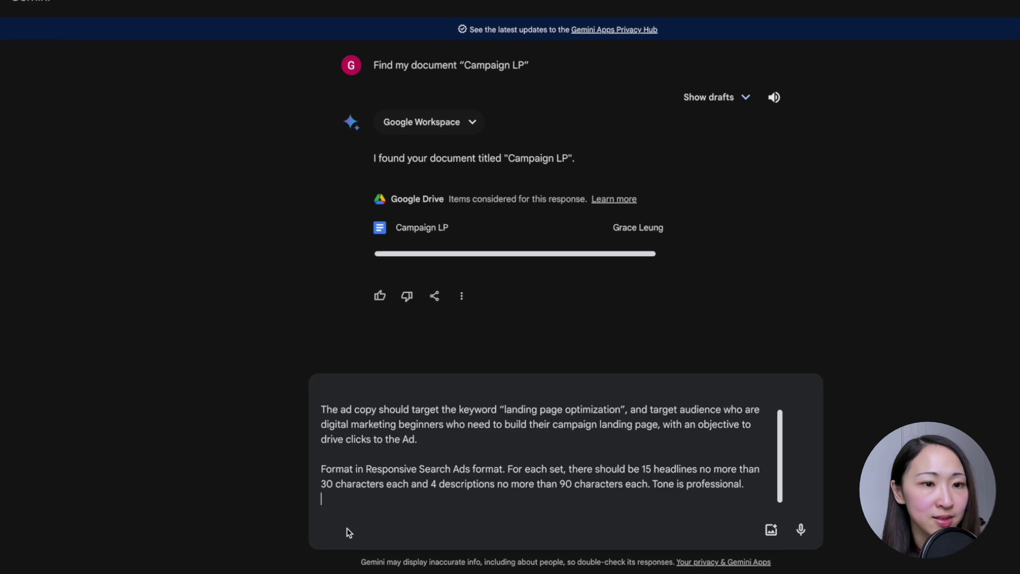
{"action": "scroll", "coordinate": [138, 444], "scroll_direction": "up", "scroll_amount": 2}
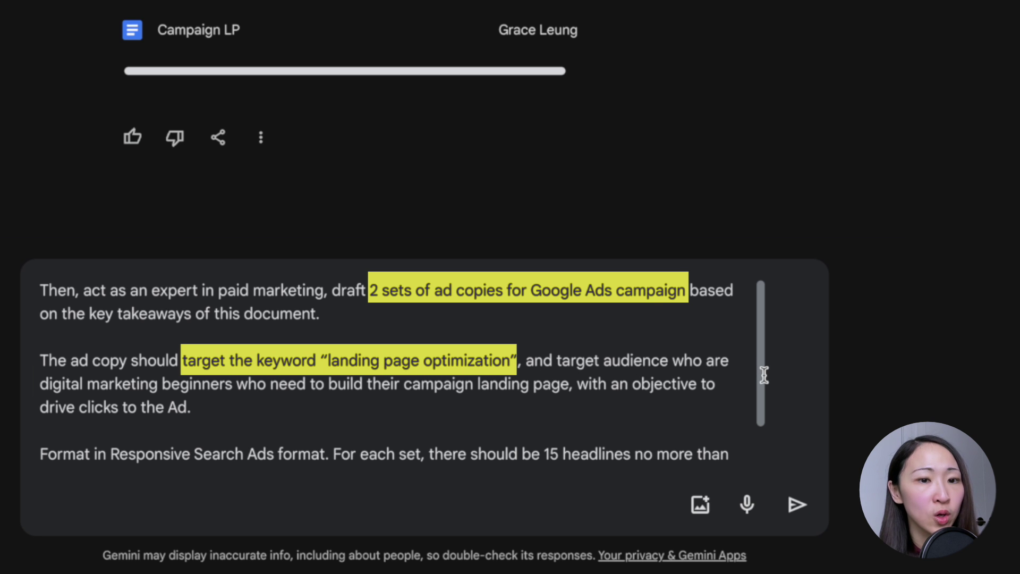
{"action": "left_click_drag", "start_coordinate": [764, 375], "coordinate": [764, 405]}
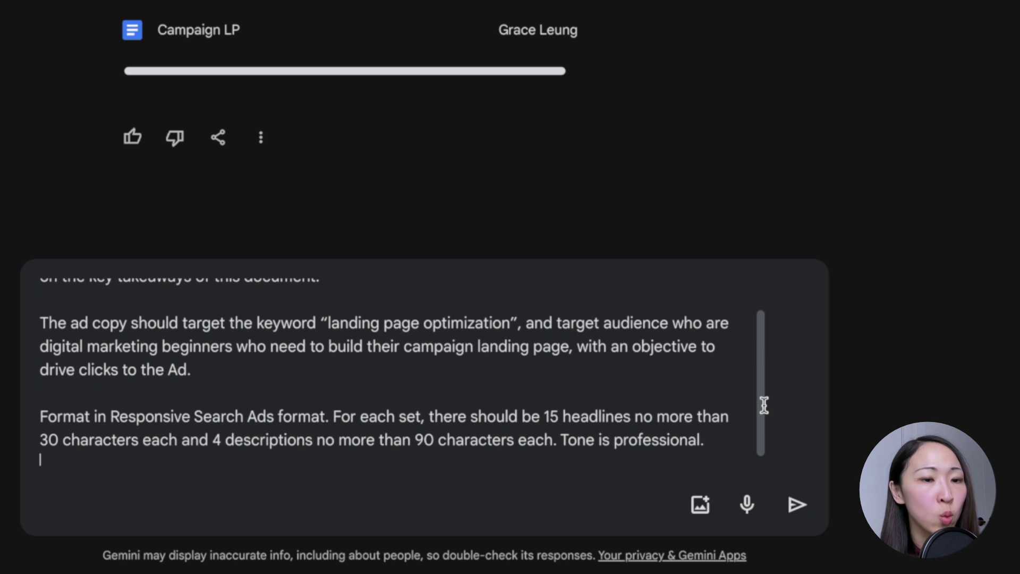
{"action": "left_click", "coordinate": [796, 505]}
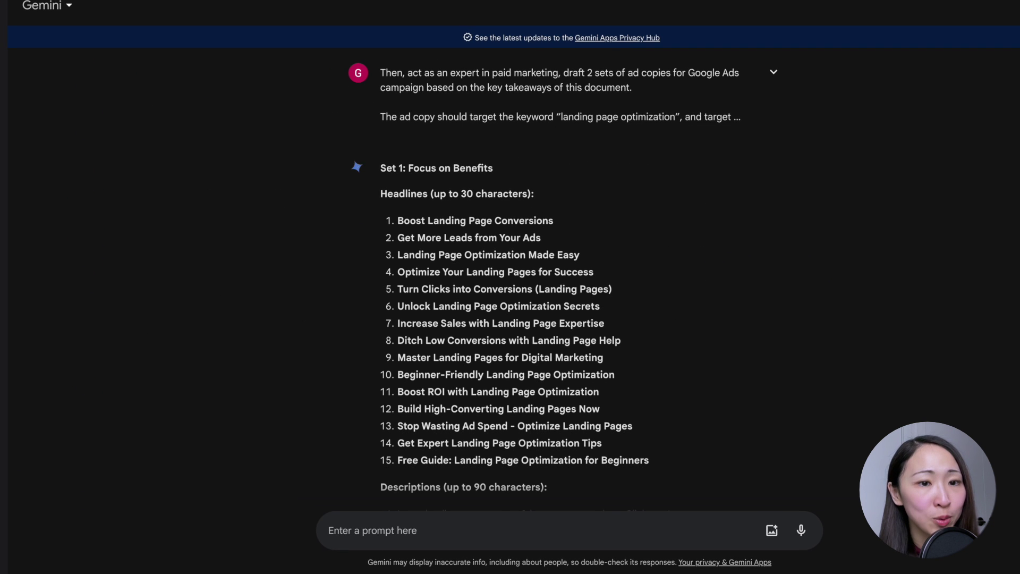
{"action": "scroll", "coordinate": [582, 409], "scroll_direction": "down", "scroll_amount": 3}
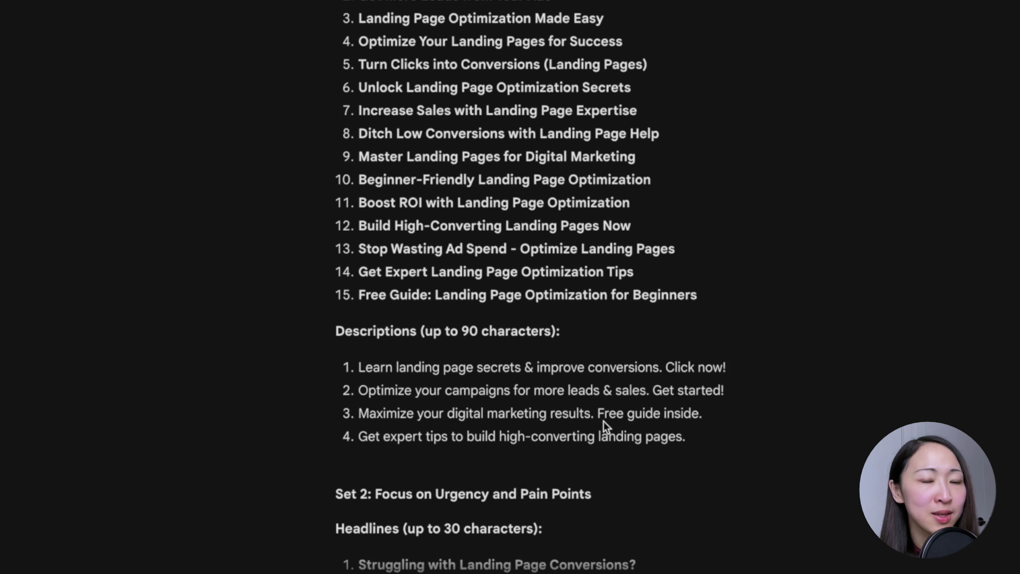
{"action": "scroll", "coordinate": [604, 422], "scroll_direction": "down", "scroll_amount": 4}
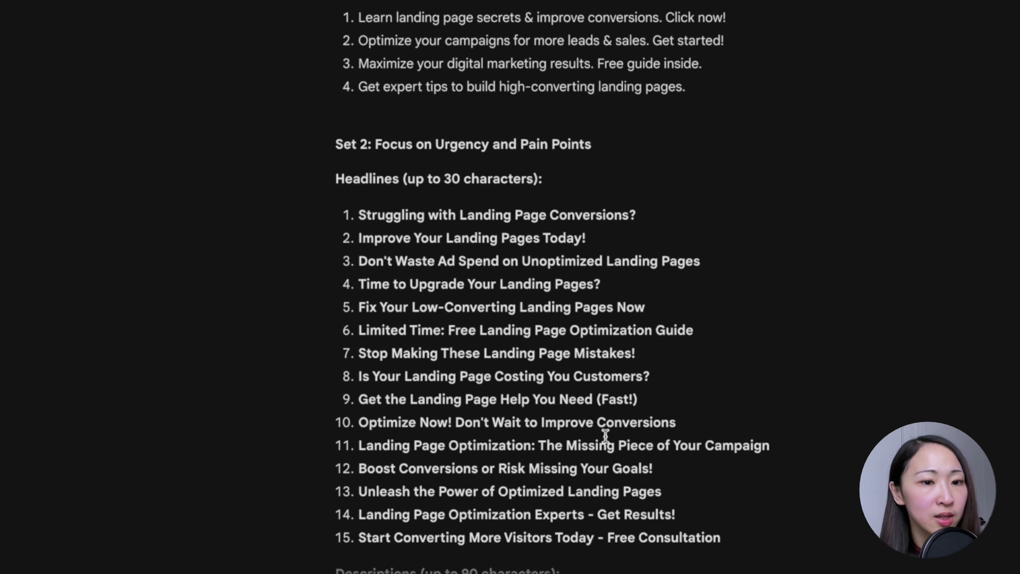
{"action": "scroll", "coordinate": [605, 434], "scroll_direction": "up", "scroll_amount": 10}
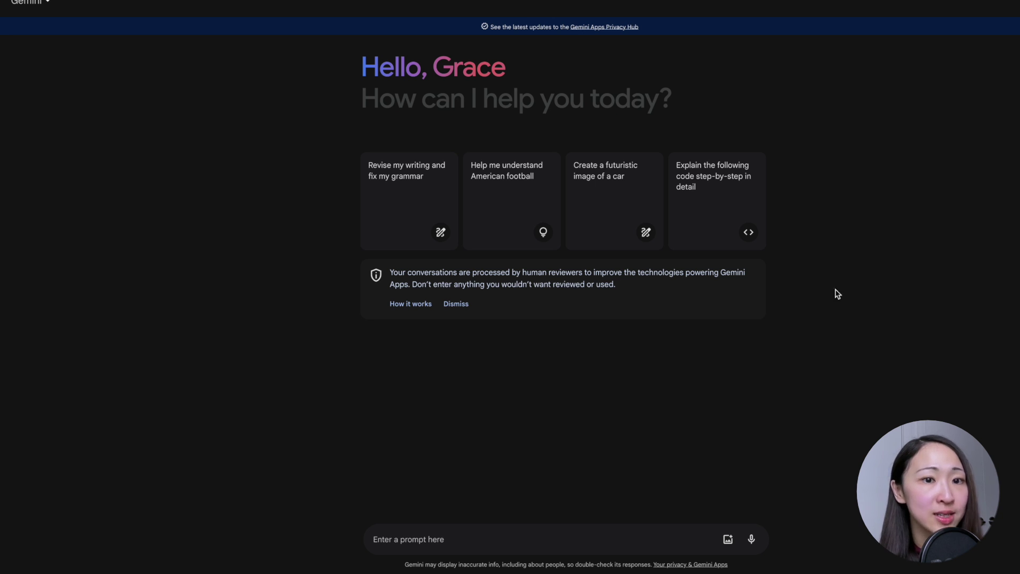
Step: Write a prompt for a Mar 4-10 ecommerce marketing content calendar in table format, and check its dates, topic ideas and SEO keyword requirements
{"action": "type", "text": "Act as a content marketing and social media expert. I’m planning the content calendar for the next 7 days (Mar 4- 10). My channel content is about everything ecommerce marketing strategies and tips. The target audience is ecommerce marketing beginners.  The calendar should contain topic ideas, the content type, the target SEO keyword for that content, the weekday for the publishing. And it should meet below posting schedule (including weekend):  Youtube: 1 long-form video per week, 3 shorts video per week Blog: 1 blog post per week Instagram: 3 posts per week Facebook: 2 posts per week  It should be in a table format: columns headers are the social platform, row headers are weekdays. Mark a date in each cell. Make it in a table format."}
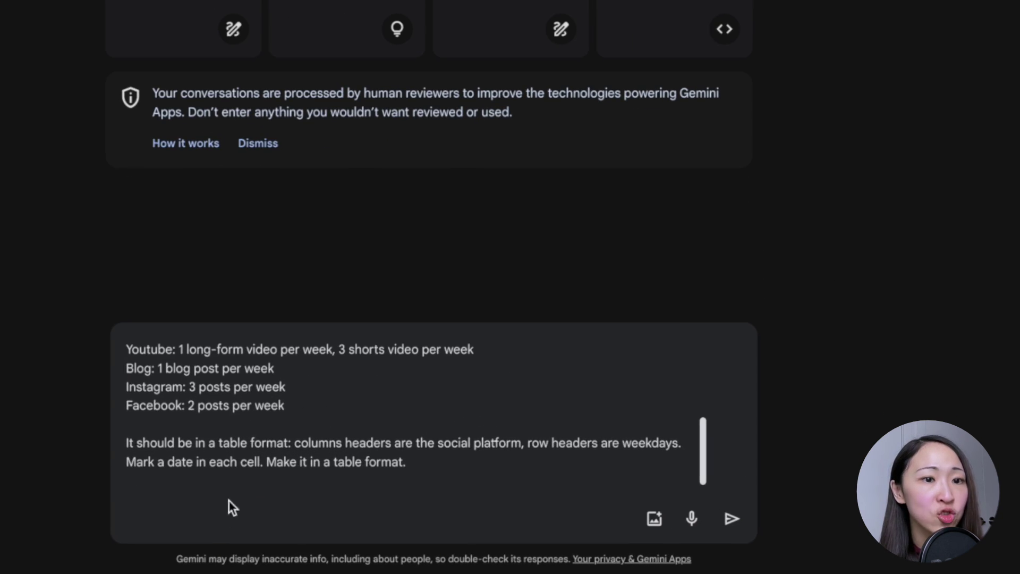
{"action": "scroll", "coordinate": [437, 530], "scroll_direction": "up", "scroll_amount": 5}
{"action": "left_click_drag", "start_coordinate": [140, 365], "coordinate": [165, 365]}
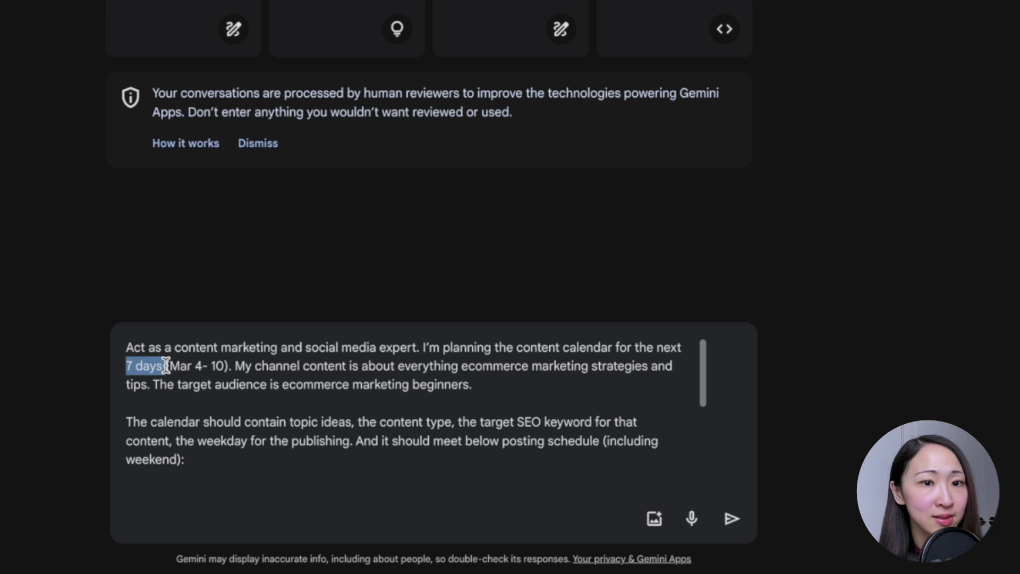
{"action": "left_click", "coordinate": [166, 365]}
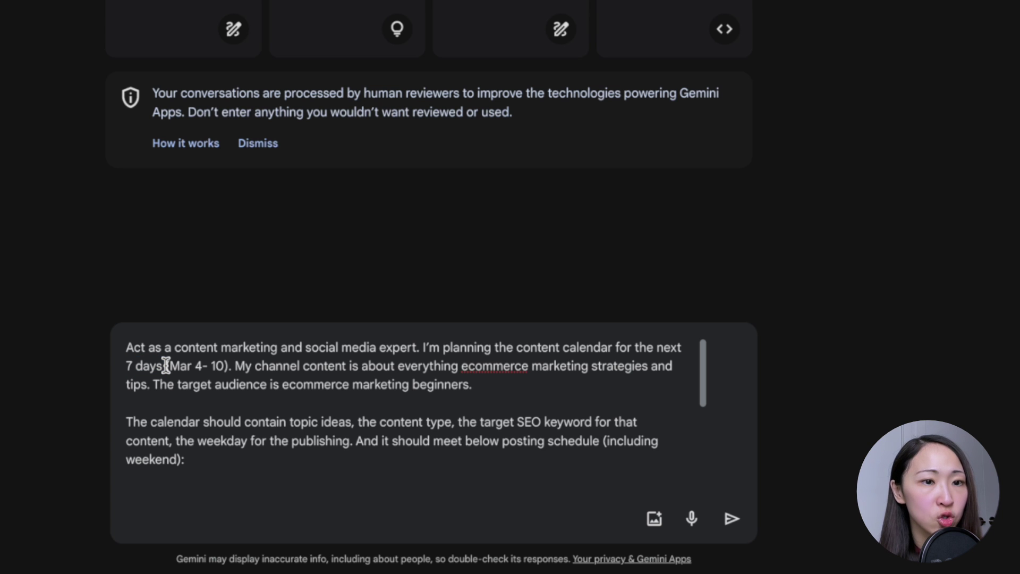
{"action": "scroll", "coordinate": [234, 401], "scroll_direction": "down", "scroll_amount": 1}
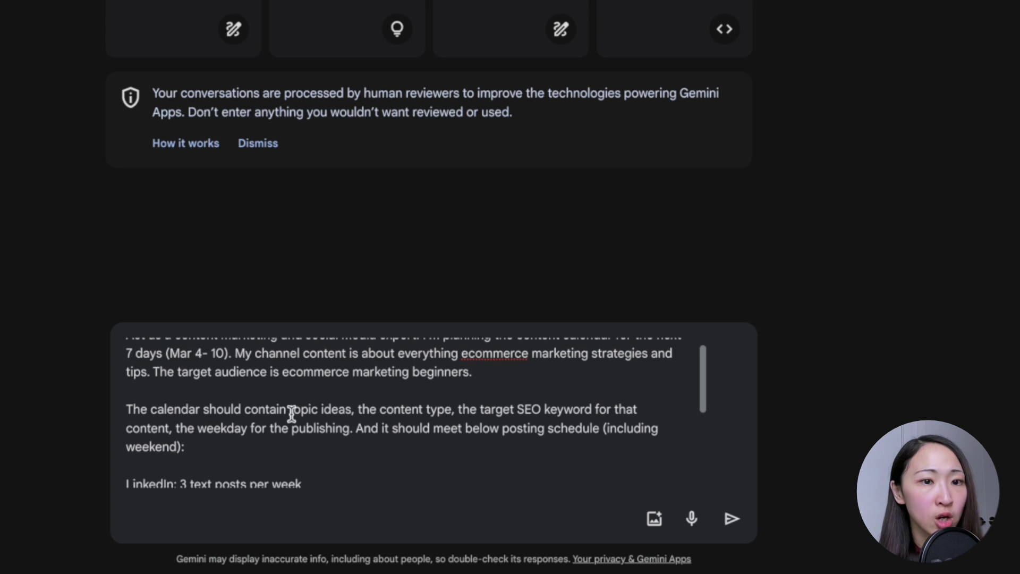
{"action": "left_click_drag", "start_coordinate": [290, 409], "coordinate": [426, 409]}
{"action": "left_click_drag", "start_coordinate": [524, 409], "coordinate": [589, 410]}
{"action": "left_click", "coordinate": [588, 409]}
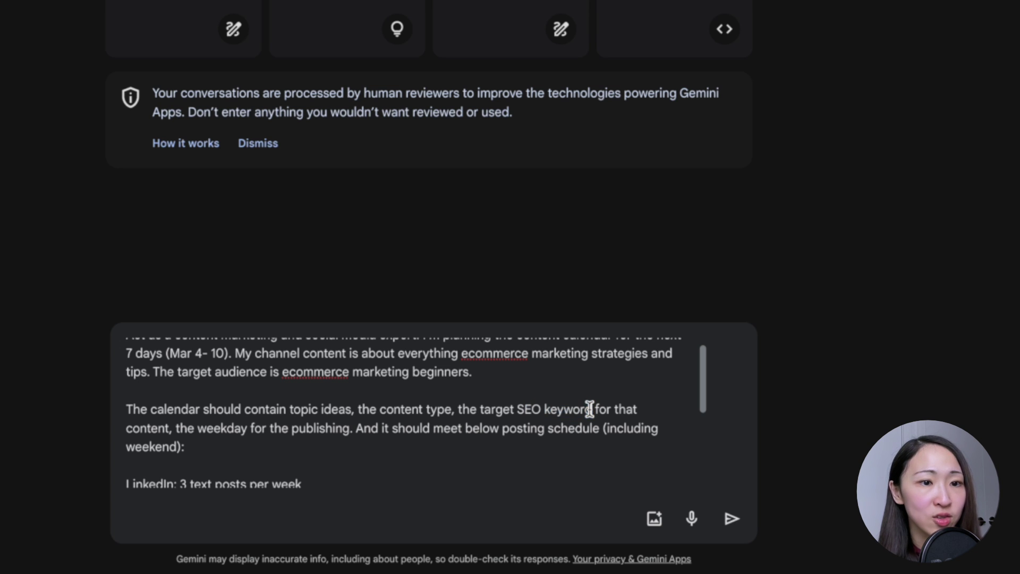
{"action": "left_click_drag", "start_coordinate": [170, 352], "coordinate": [226, 353]}
{"action": "left_click", "coordinate": [226, 353]}
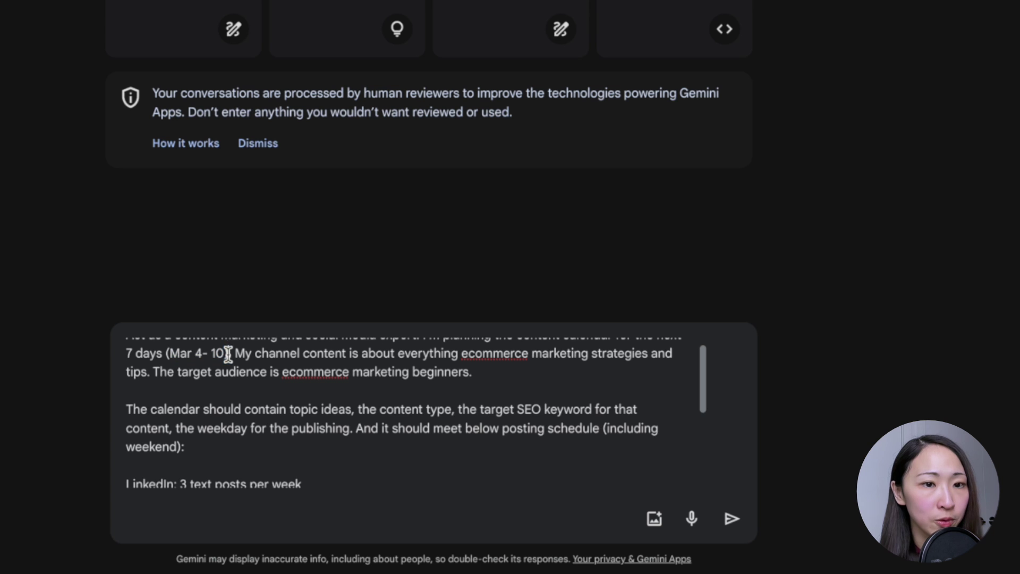
Step: Check the weekly posting schedule from LinkedIn to Facebook in the content calendar prompt and submit it
{"action": "scroll", "coordinate": [159, 403], "scroll_direction": "down", "scroll_amount": 2}
{"action": "scroll", "coordinate": [244, 462], "scroll_direction": "down", "scroll_amount": 1}
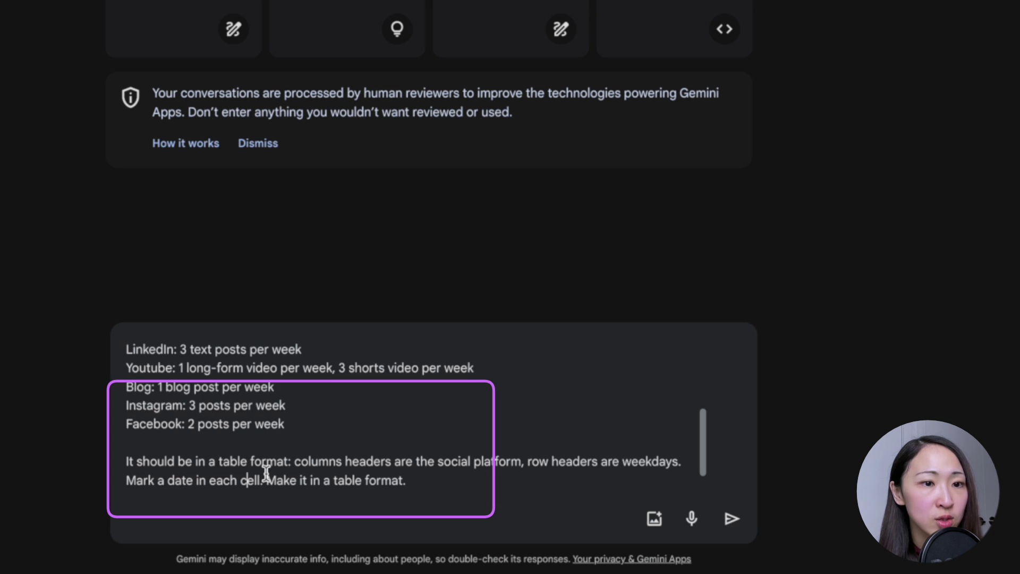
{"action": "left_click_drag", "start_coordinate": [281, 425], "coordinate": [125, 353]}
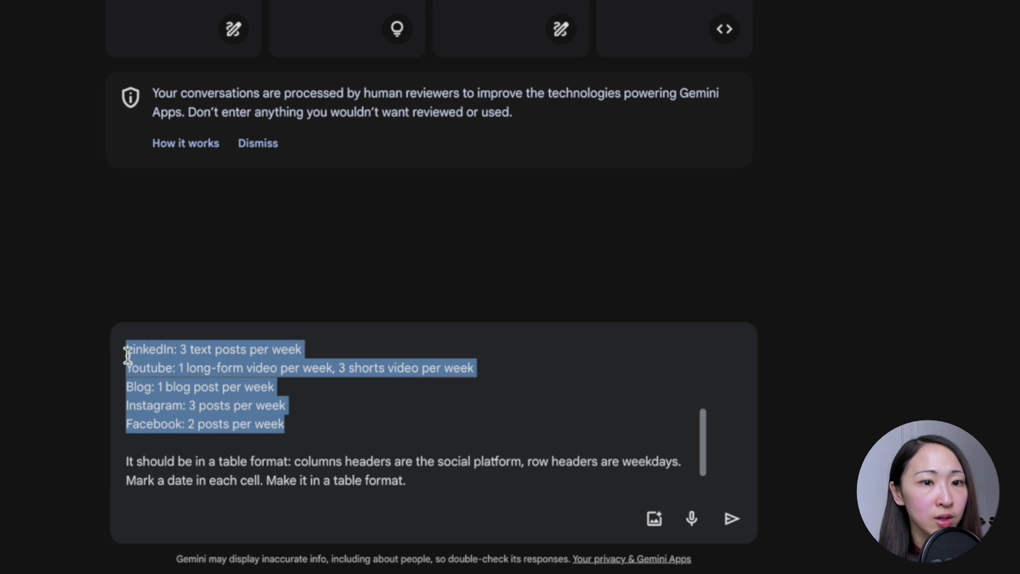
{"action": "left_click", "coordinate": [231, 392]}
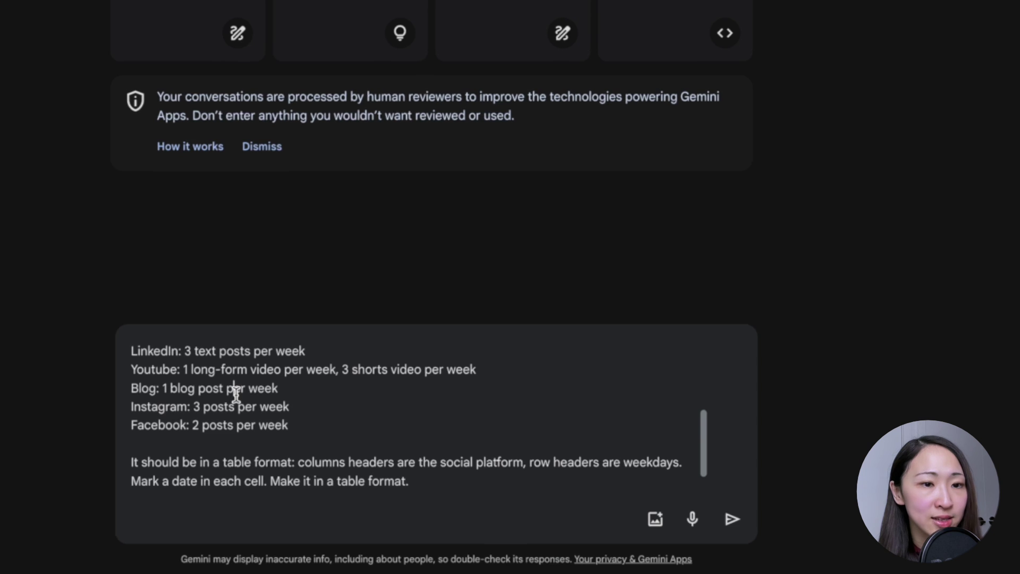
{"action": "key", "text": "Return"}
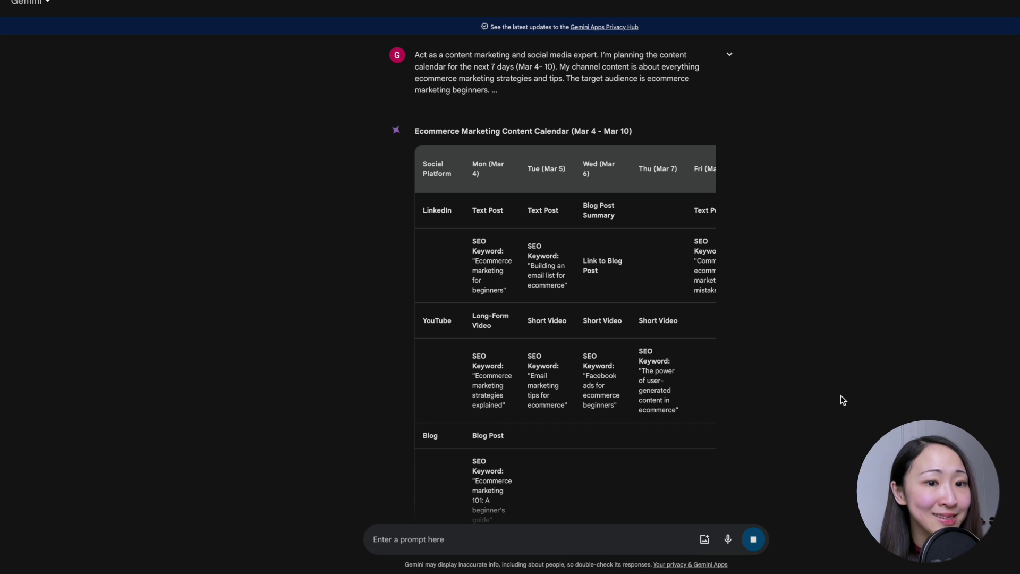
Step: Examine the generated content calendar across its weekdays and platforms, and bring up its alternative Draft 2
{"action": "left_click_drag", "start_coordinate": [492, 239], "coordinate": [696, 250]}
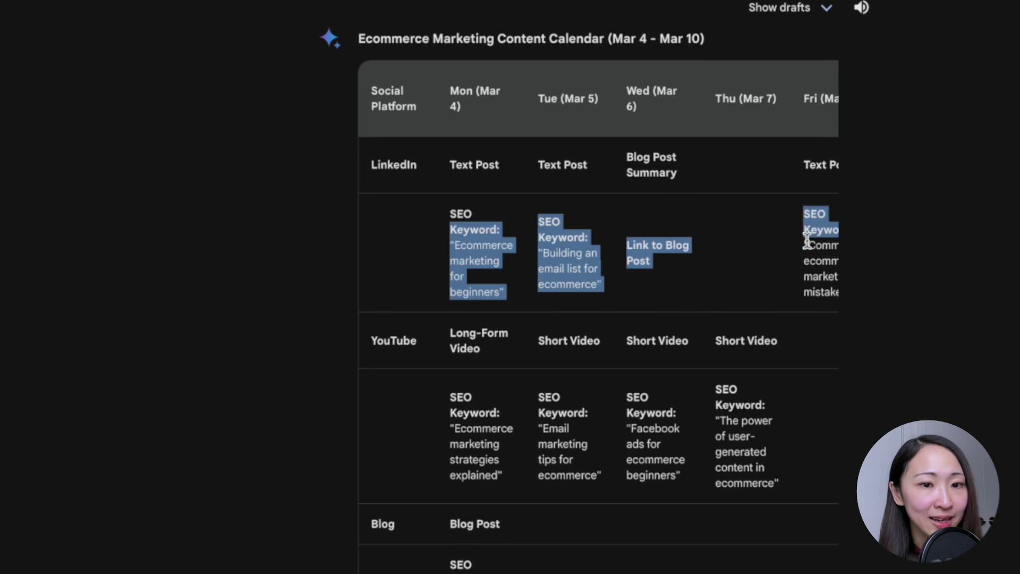
{"action": "scroll", "coordinate": [626, 279], "scroll_direction": "right", "scroll_amount": 3}
{"action": "scroll", "coordinate": [479, 372], "scroll_direction": "down", "scroll_amount": 1}
{"action": "left_click_drag", "start_coordinate": [539, 384], "coordinate": [472, 396]}
{"action": "left_click", "coordinate": [478, 400]}
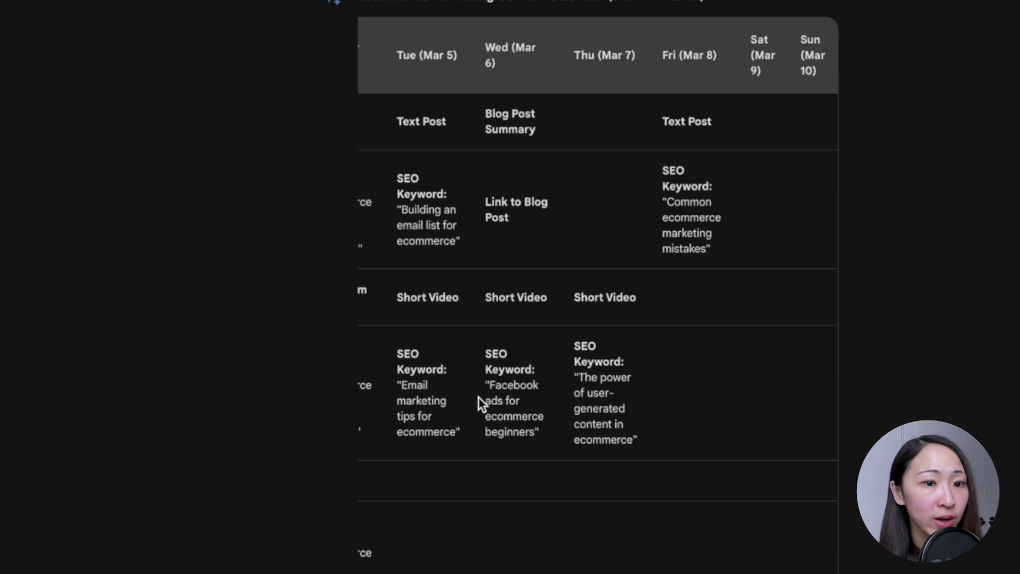
{"action": "scroll", "coordinate": [453, 412], "scroll_direction": "left", "scroll_amount": 3}
{"action": "scroll", "coordinate": [479, 414], "scroll_direction": "down", "scroll_amount": 1}
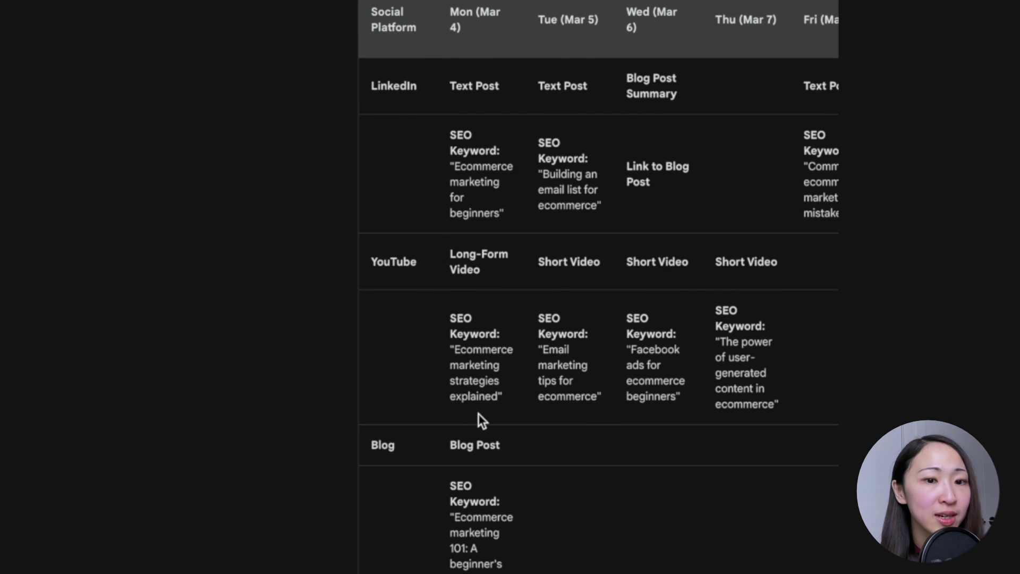
{"action": "scroll", "coordinate": [478, 413], "scroll_direction": "up", "scroll_amount": 2}
{"action": "scroll", "coordinate": [553, 228], "scroll_direction": "up", "scroll_amount": 3}
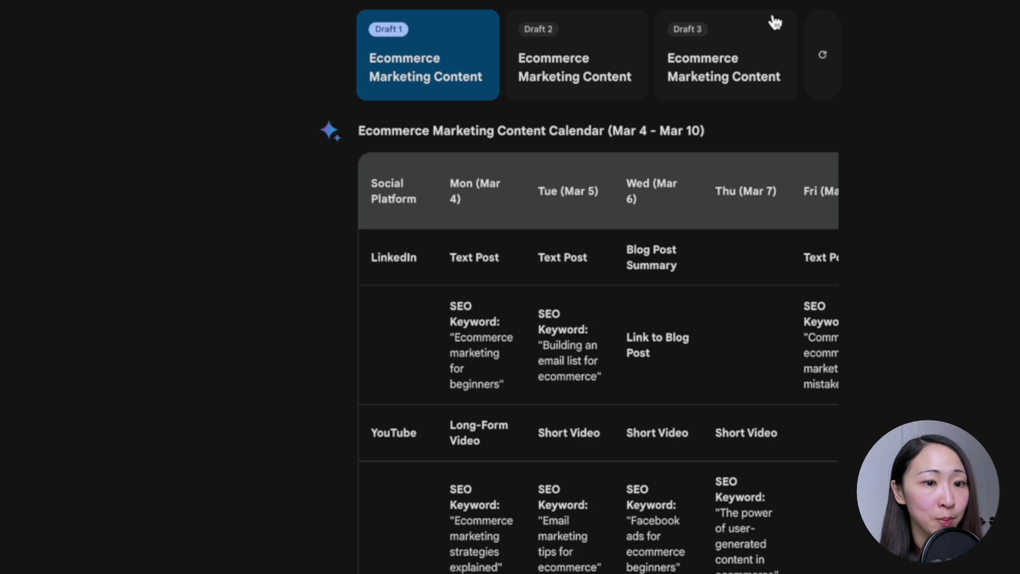
{"action": "left_click", "coordinate": [575, 59]}
Step: Export the content calendar table to Sheets and open the new spreadsheet
{"action": "scroll", "coordinate": [589, 322], "scroll_direction": "down", "scroll_amount": 2}
{"action": "scroll", "coordinate": [588, 322], "scroll_direction": "down", "scroll_amount": 10}
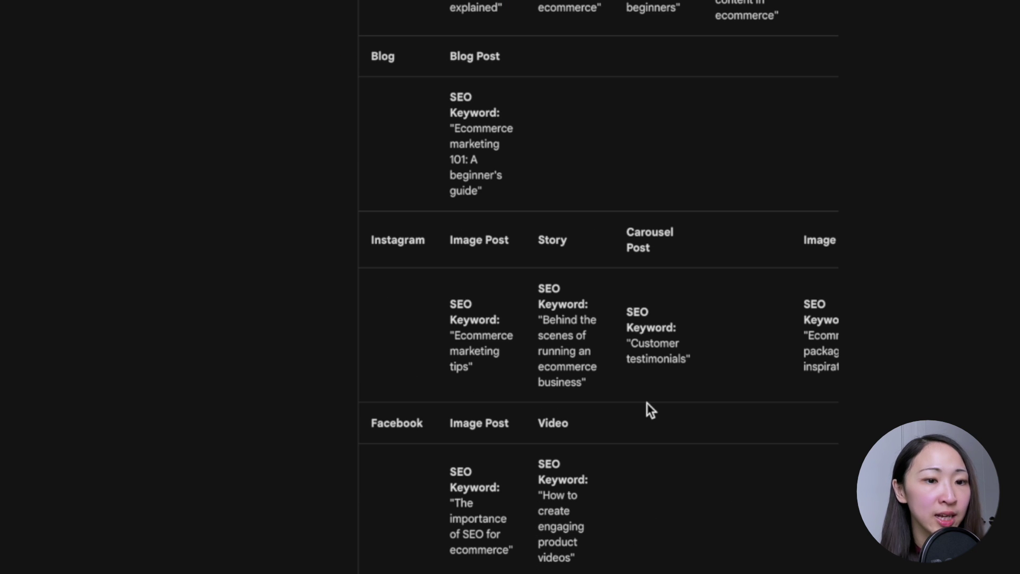
{"action": "scroll", "coordinate": [647, 404], "scroll_direction": "right", "scroll_amount": 3}
{"action": "left_click", "coordinate": [773, 573]}
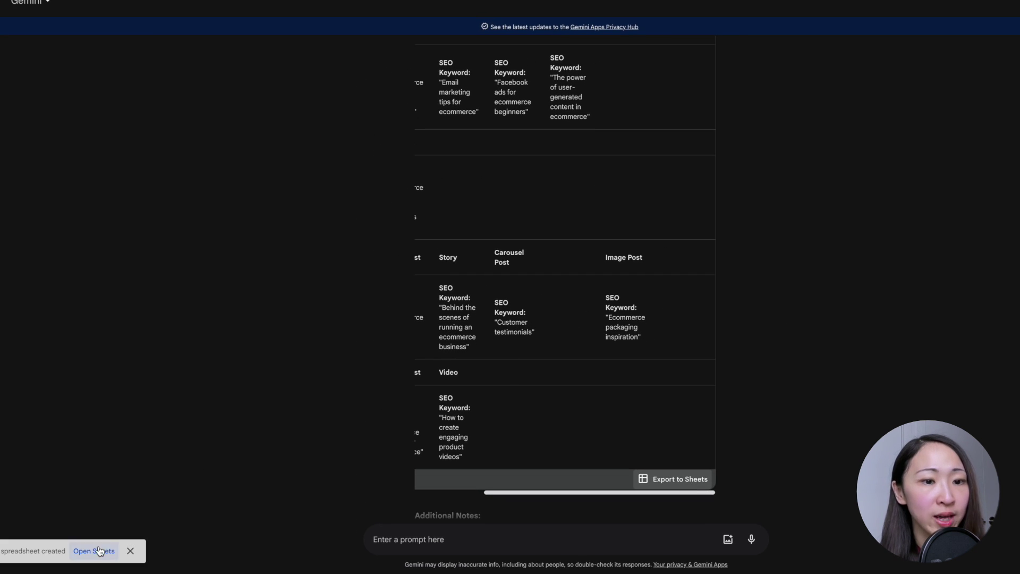
{"action": "left_click", "coordinate": [98, 550]}
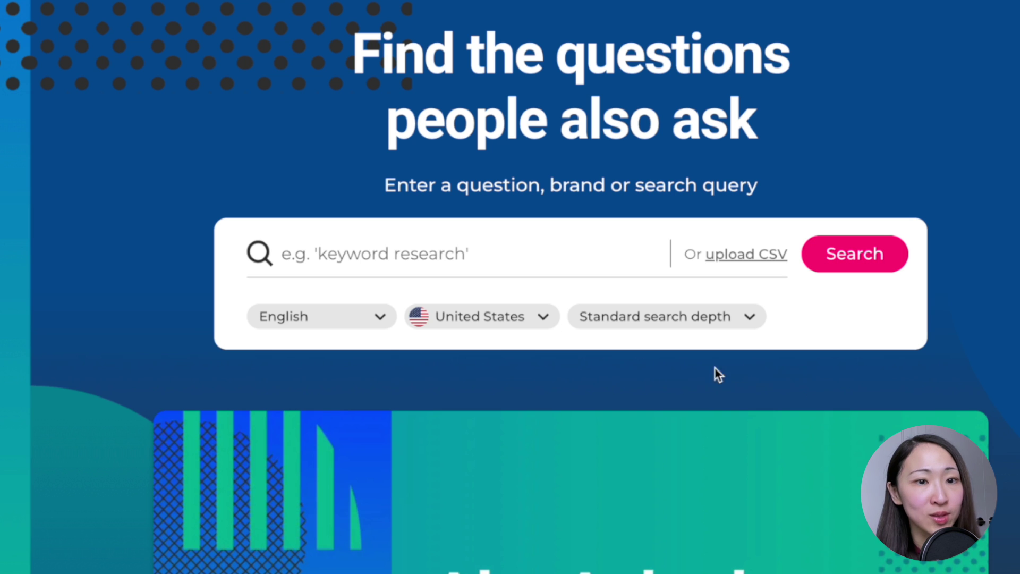
Step: Search AlsoAsked for questions people ask about "web design", in English for the United States at standard search depth
{"action": "left_click", "coordinate": [449, 260]}
{"action": "type", "text": "web design"}
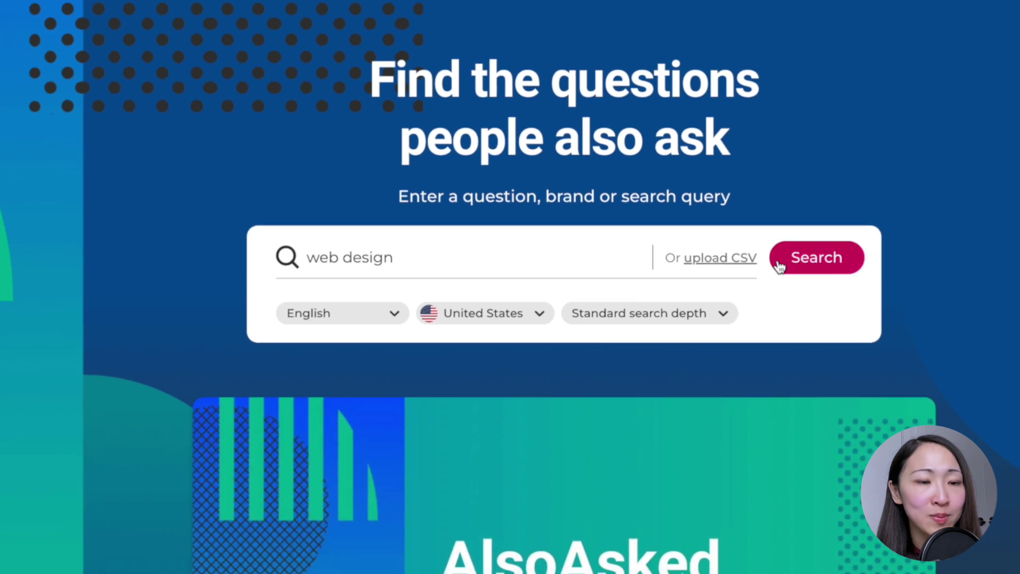
{"action": "left_click", "coordinate": [818, 258]}
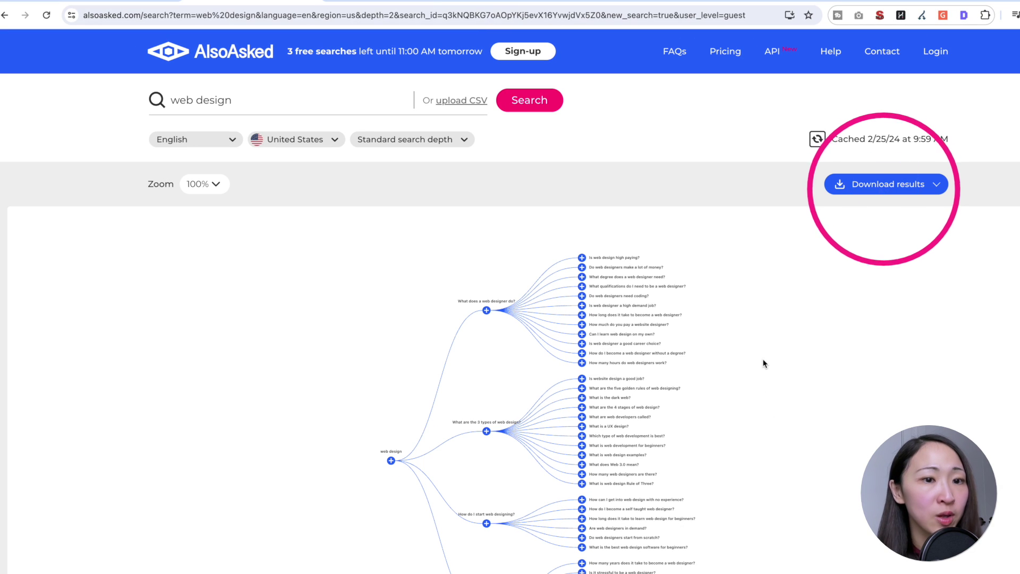
Step: Switch to the Image to Text Converter, upload alsoasked-web-design.png and convert it to text
{"action": "left_click", "coordinate": [423, 1]}
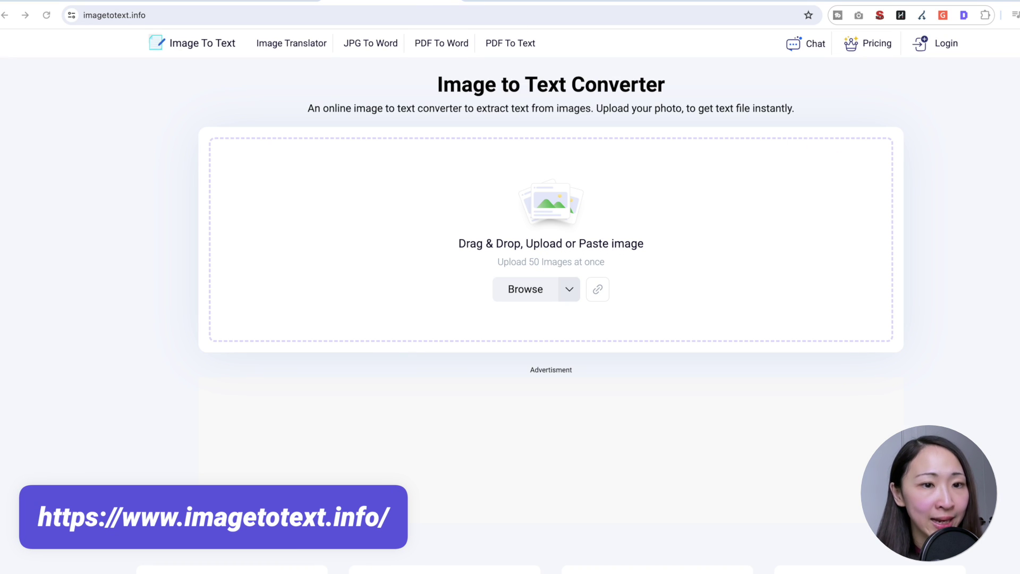
{"action": "left_click", "coordinate": [524, 289]}
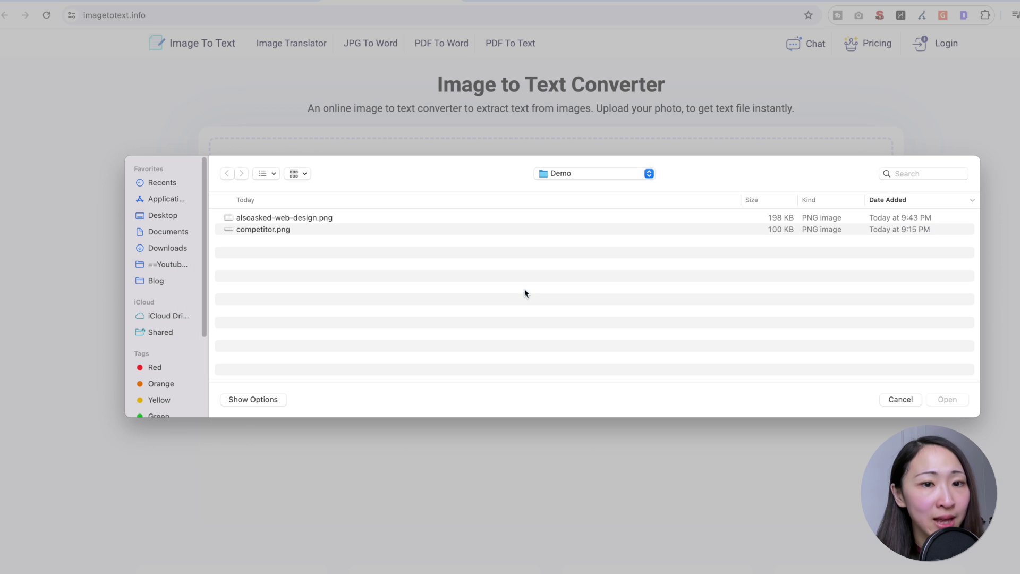
{"action": "double_click", "coordinate": [321, 219]}
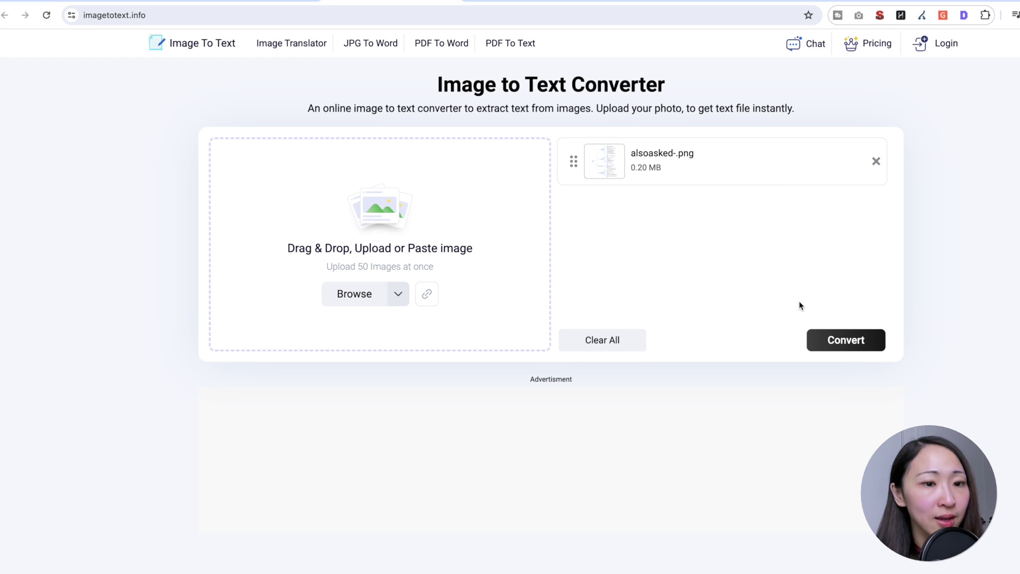
{"action": "left_click", "coordinate": [840, 341]}
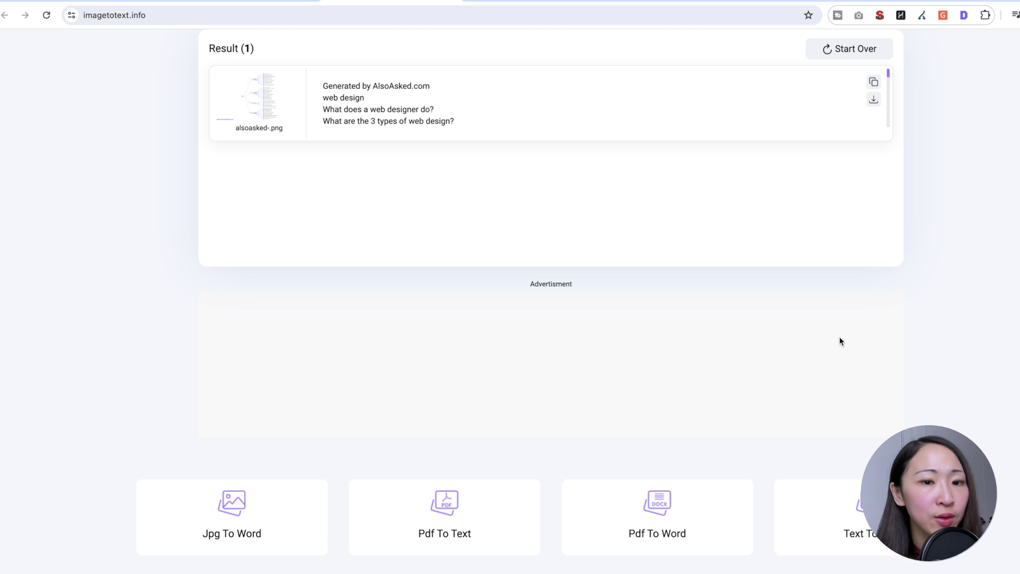
Step: Copy the extracted question list into a blank Google Docs document
{"action": "left_click_drag", "start_coordinate": [323, 85], "coordinate": [461, 124]}
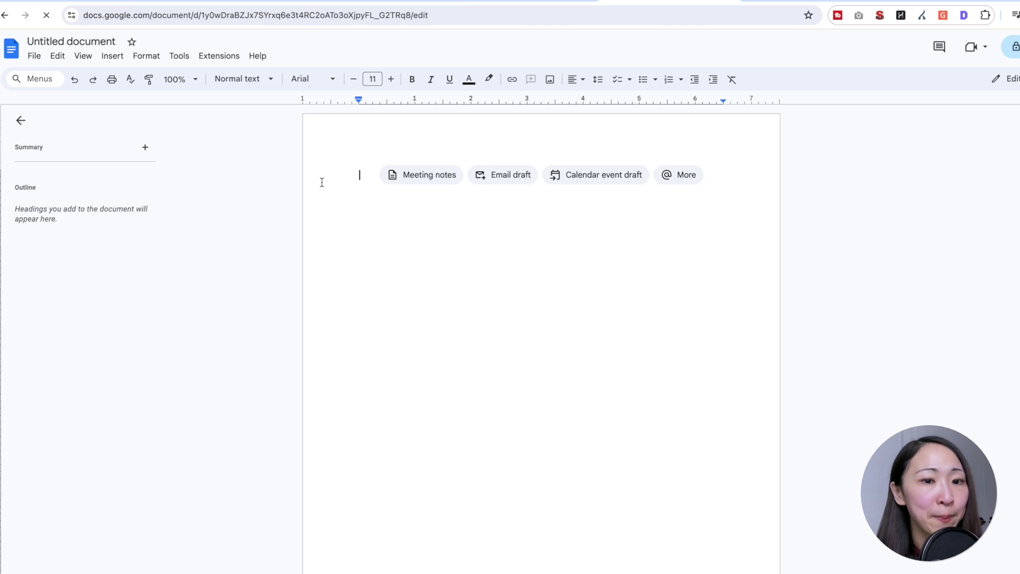
{"action": "key", "text": "ctrl+v"}
{"action": "scroll", "coordinate": [439, 224], "scroll_direction": "up", "scroll_amount": 10}
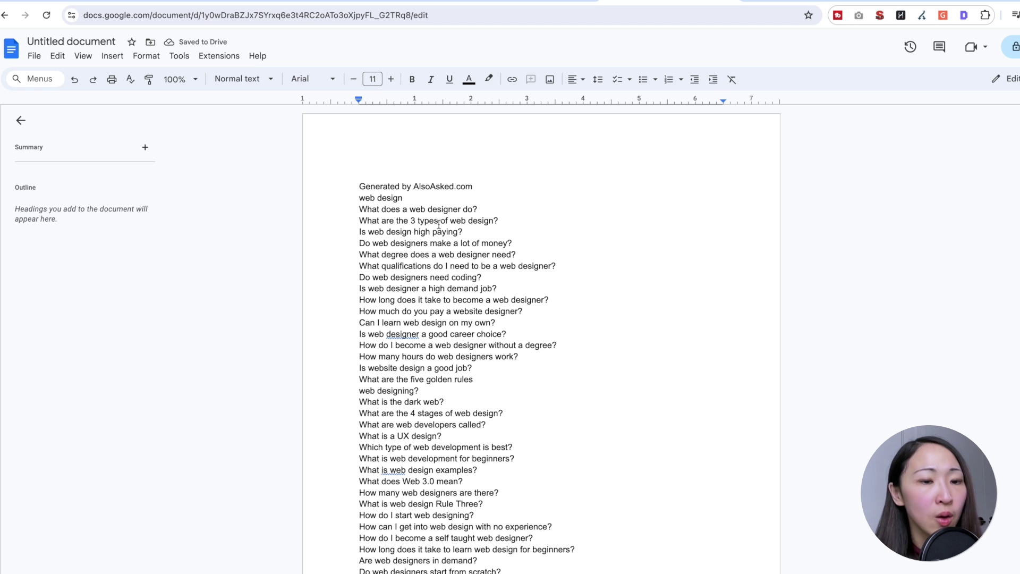
Step: Ask Gemini, as a content marketing expert, to answer five web design questions from the list in long paragraphs for Instagram reels or YouTube shorts
{"action": "left_click_drag", "start_coordinate": [359, 277], "coordinate": [574, 325]}
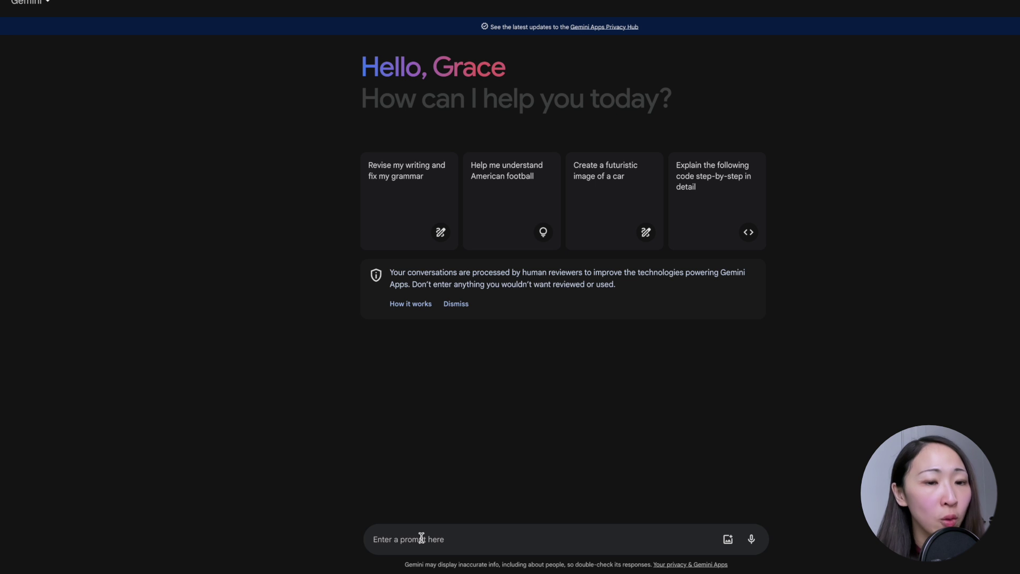
{"action": "type", "text": "Act as an expert in content marketing. Below is a list of common questions people also ask about \"web design\". Give me an answer for each of these questions in a few long paragraphs, where I will use them for instagram reels or Youtube shorts.  Do web designers need coding? Is web designer a high demand job? How long does it take to become a web designer? How much do you pay a website designer? Can I learn web design on my own?"}
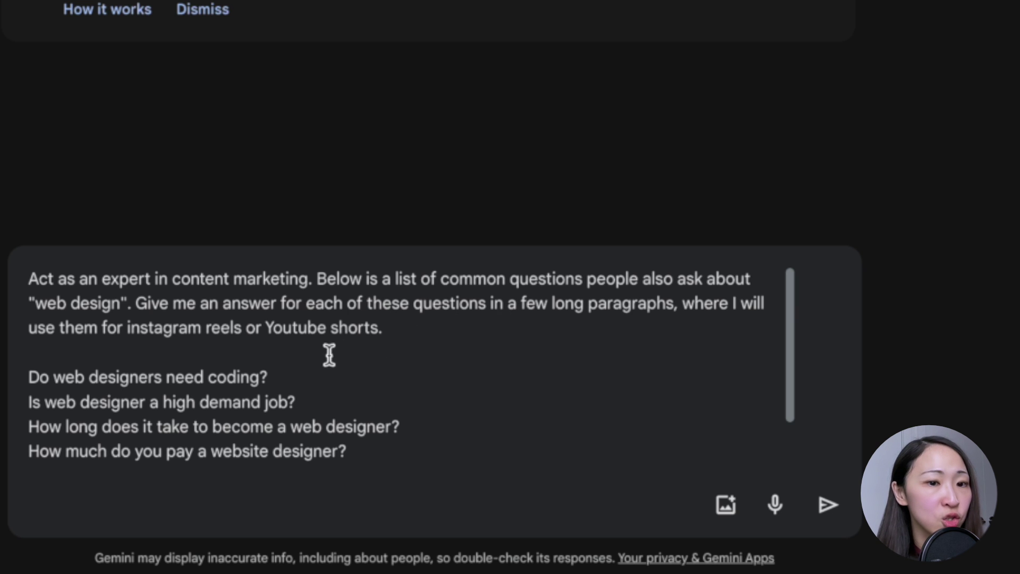
{"action": "type", "text": "Can I learn web design on my own?"}
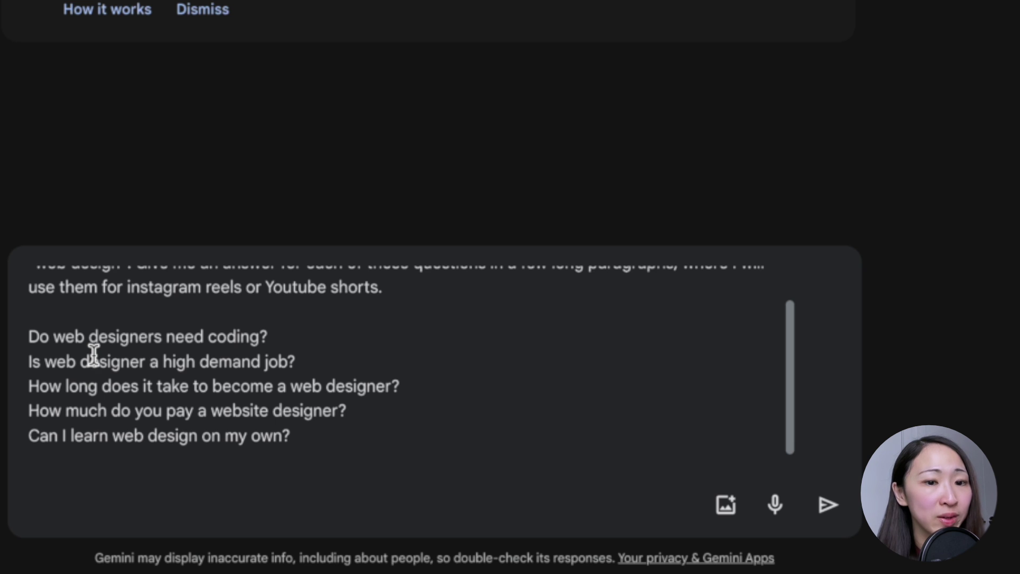
{"action": "scroll", "coordinate": [96, 359], "scroll_direction": "up", "scroll_amount": 2}
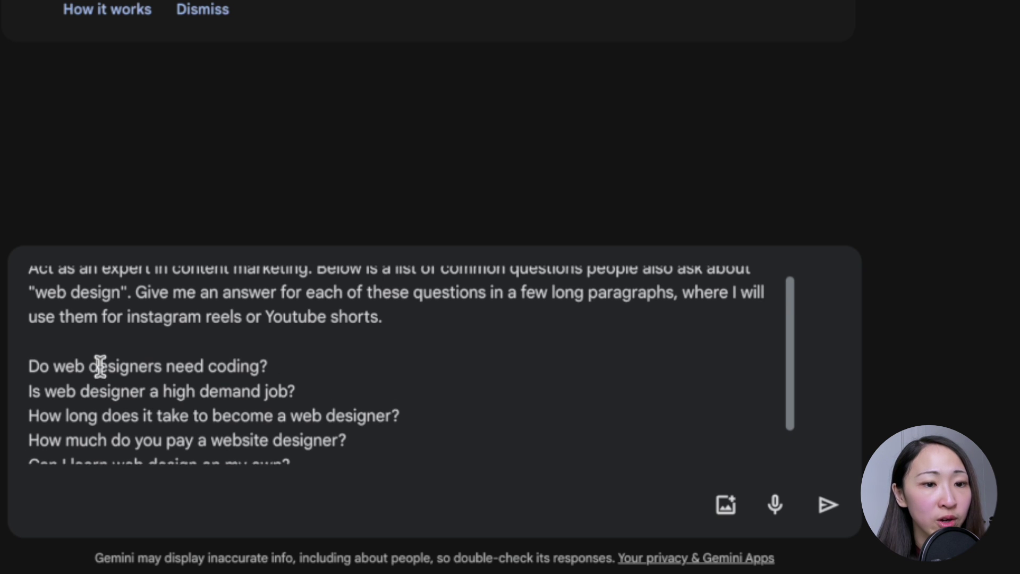
{"action": "left_click", "coordinate": [827, 506]}
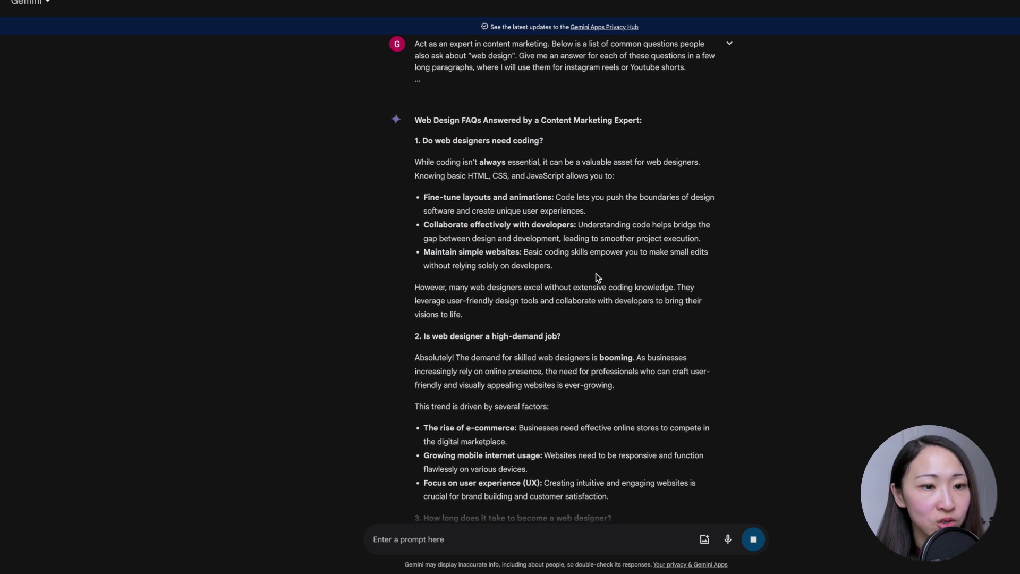
Step: Read through the generated answers to the five web design questions
{"action": "scroll", "coordinate": [595, 273], "scroll_direction": "down", "scroll_amount": 2}
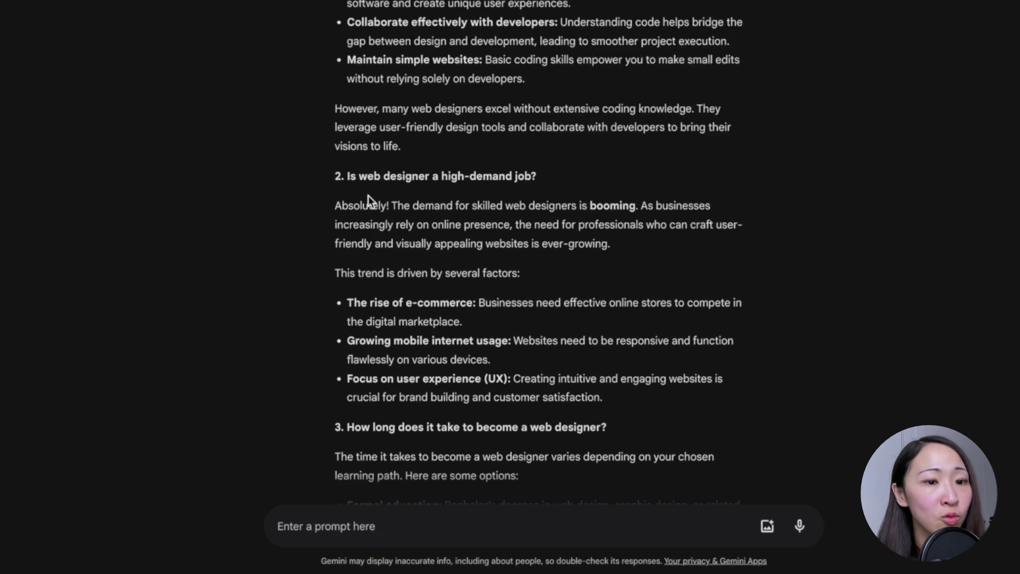
{"action": "scroll", "coordinate": [346, 192], "scroll_direction": "down", "scroll_amount": 2}
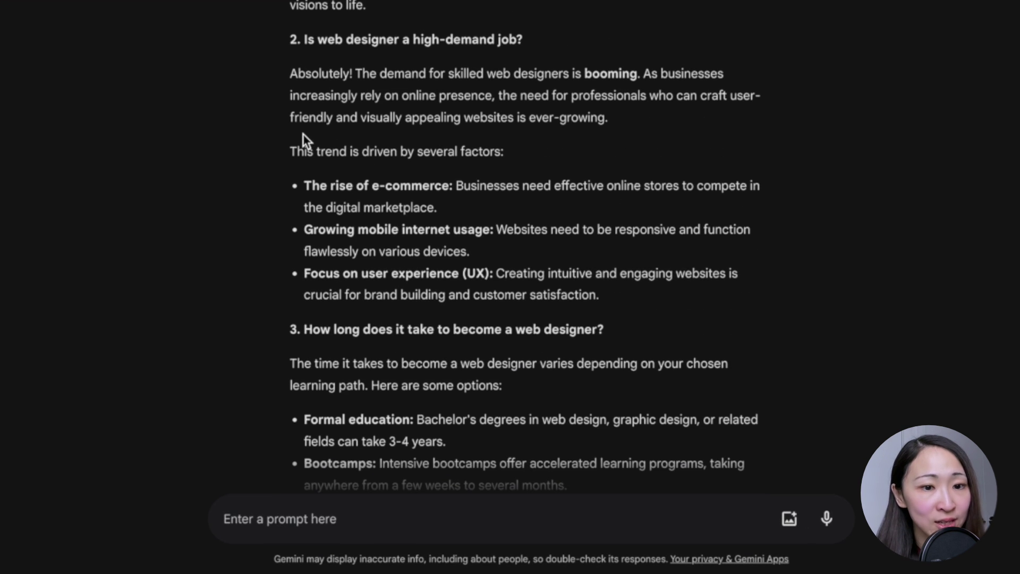
{"action": "left_click_drag", "start_coordinate": [345, 233], "coordinate": [602, 314]}
{"action": "left_click", "coordinate": [599, 274]}
{"action": "scroll", "coordinate": [603, 276], "scroll_direction": "down", "scroll_amount": 1}
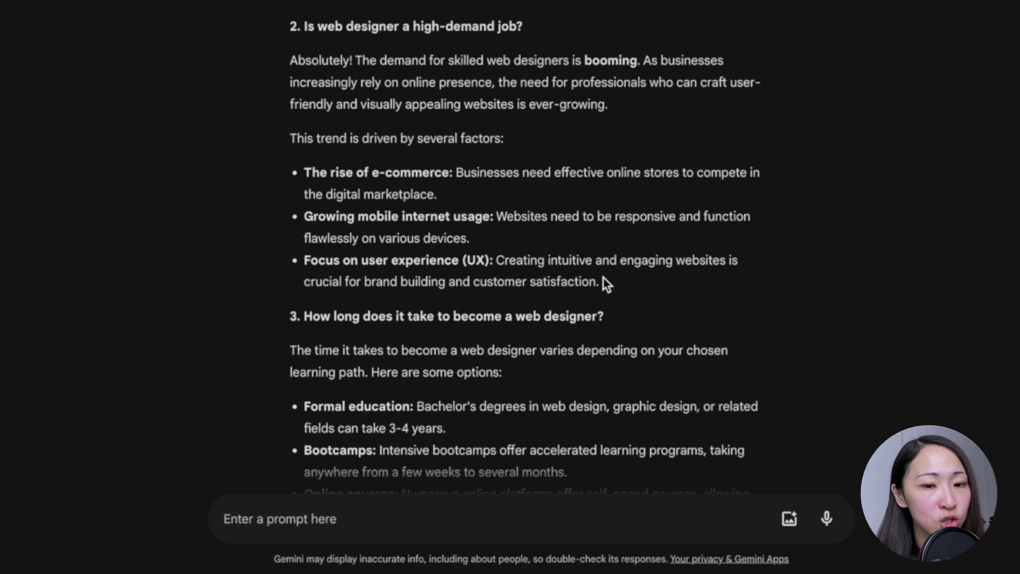
{"action": "scroll", "coordinate": [398, 330], "scroll_direction": "down", "scroll_amount": 8}
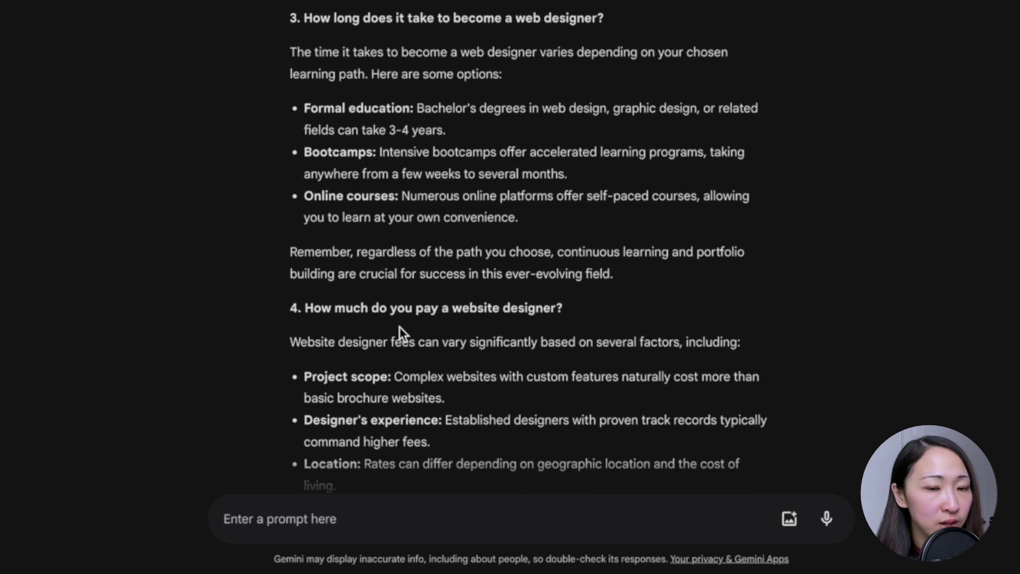
{"action": "scroll", "coordinate": [400, 313], "scroll_direction": "down", "scroll_amount": 5}
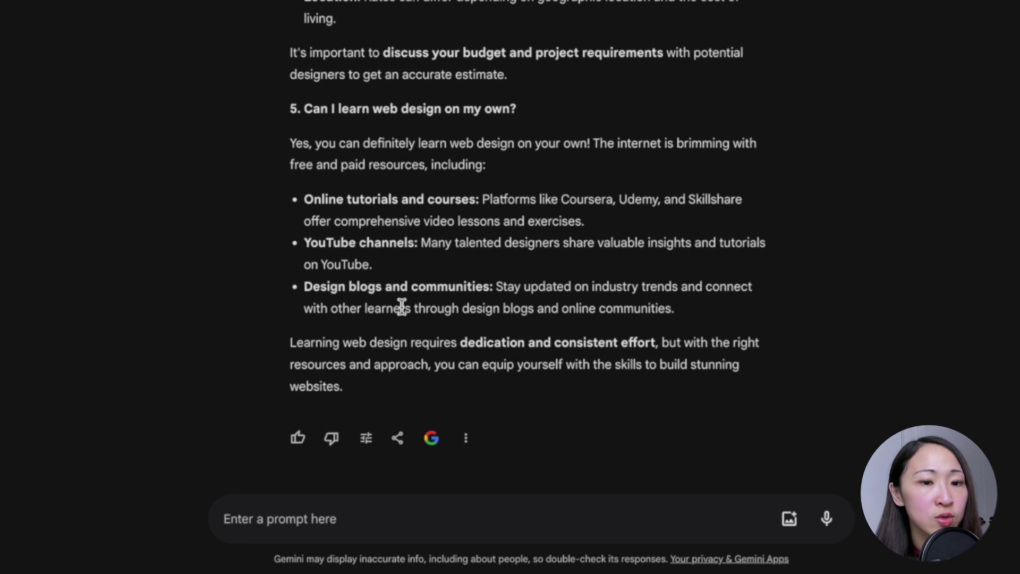
Step: Double-check the response with Google and inspect the sources for the project scope, designer's experience and location statements
{"action": "left_click", "coordinate": [433, 437]}
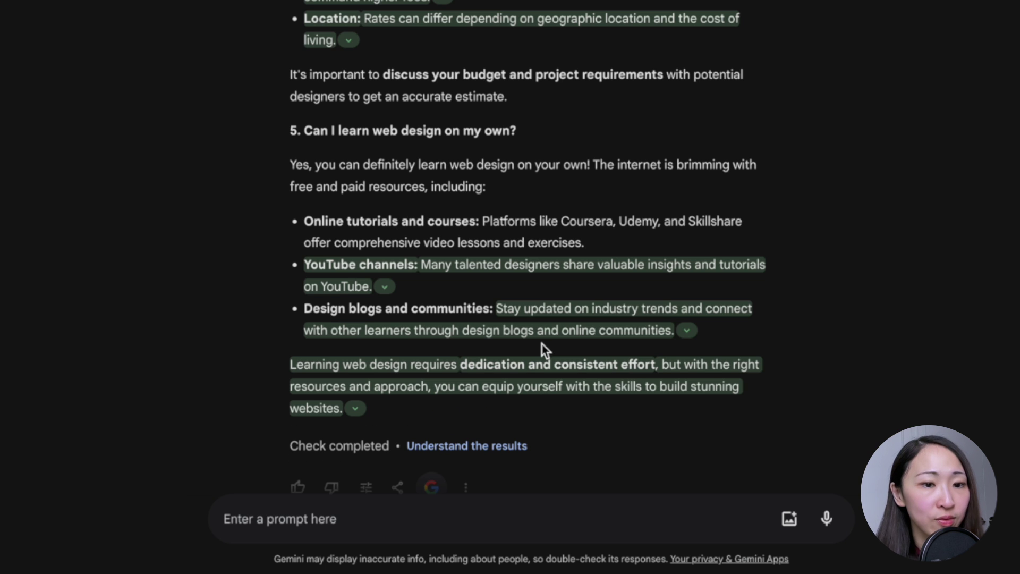
{"action": "scroll", "coordinate": [543, 138], "scroll_direction": "up", "scroll_amount": 2}
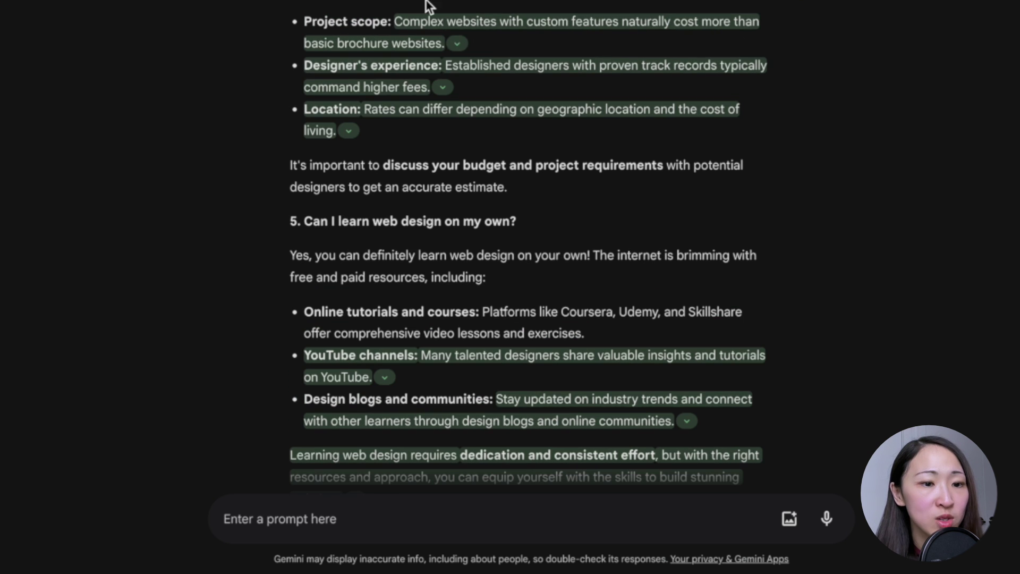
{"action": "left_click", "coordinate": [457, 46]}
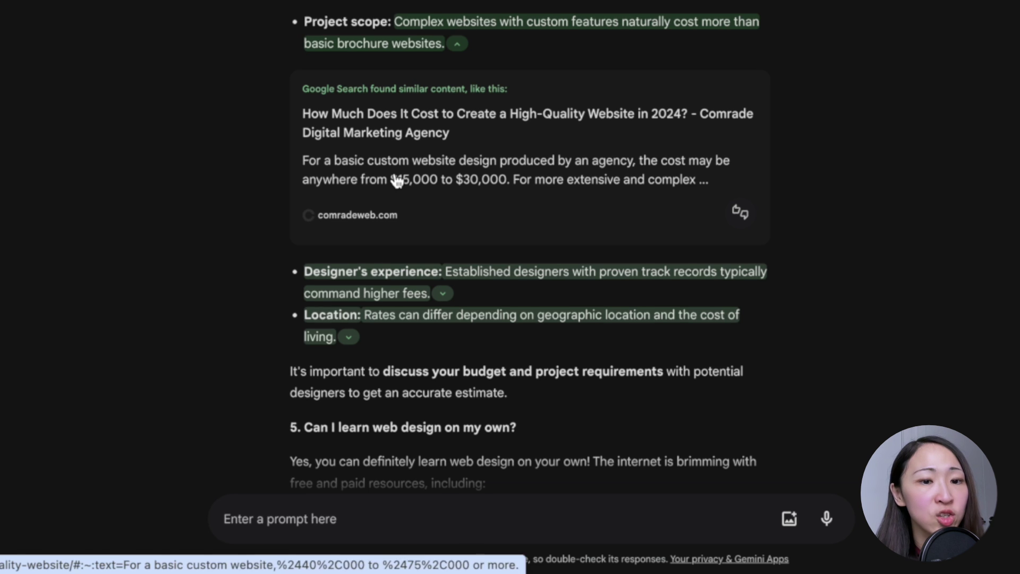
{"action": "left_click", "coordinate": [443, 293]}
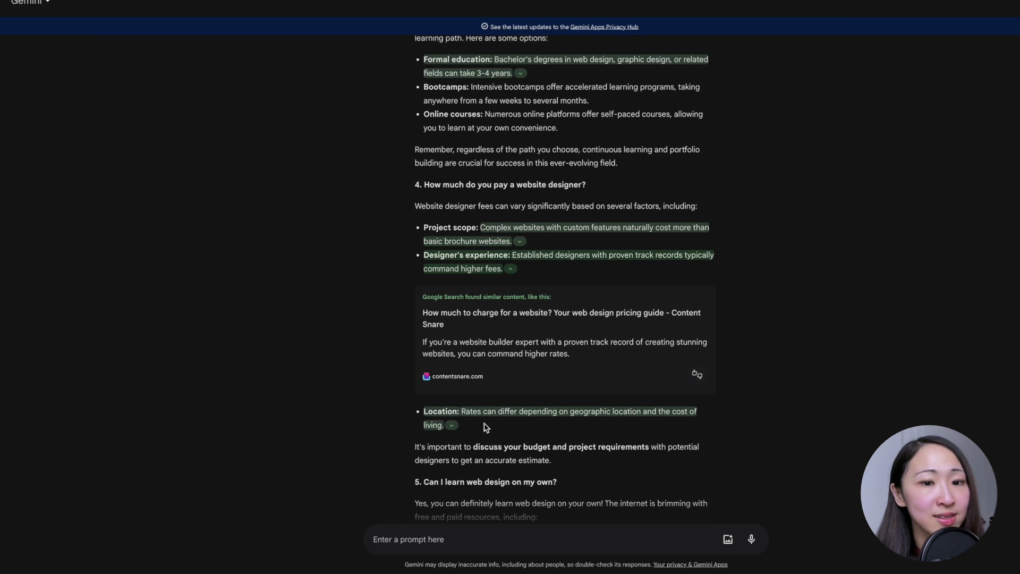
{"action": "left_click", "coordinate": [451, 425]}
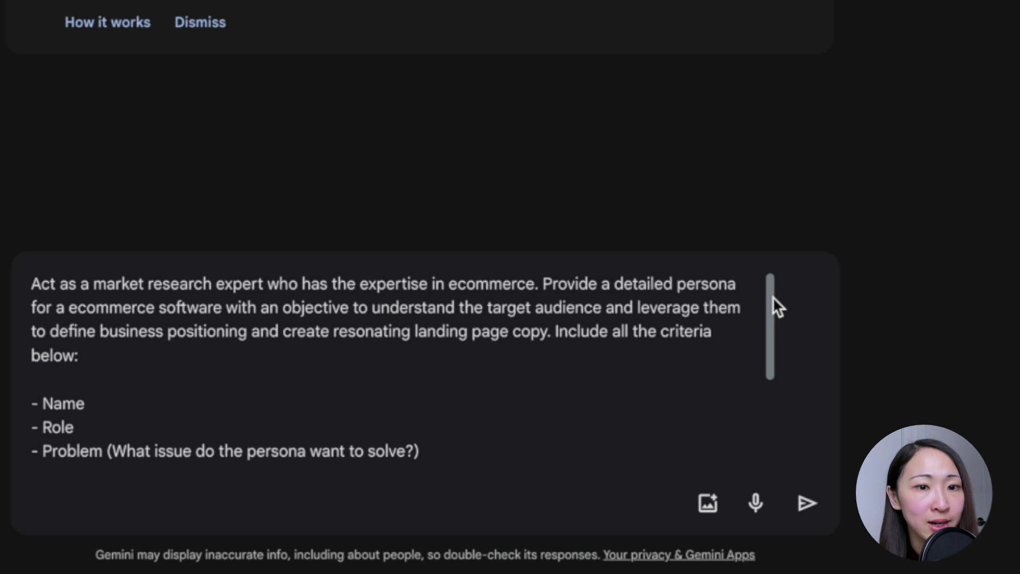
Step: Check the persona criteria from Name to Context in the ecommerce software market research prompt and submit it
{"action": "scroll", "coordinate": [773, 324], "scroll_direction": "down", "scroll_amount": 5}
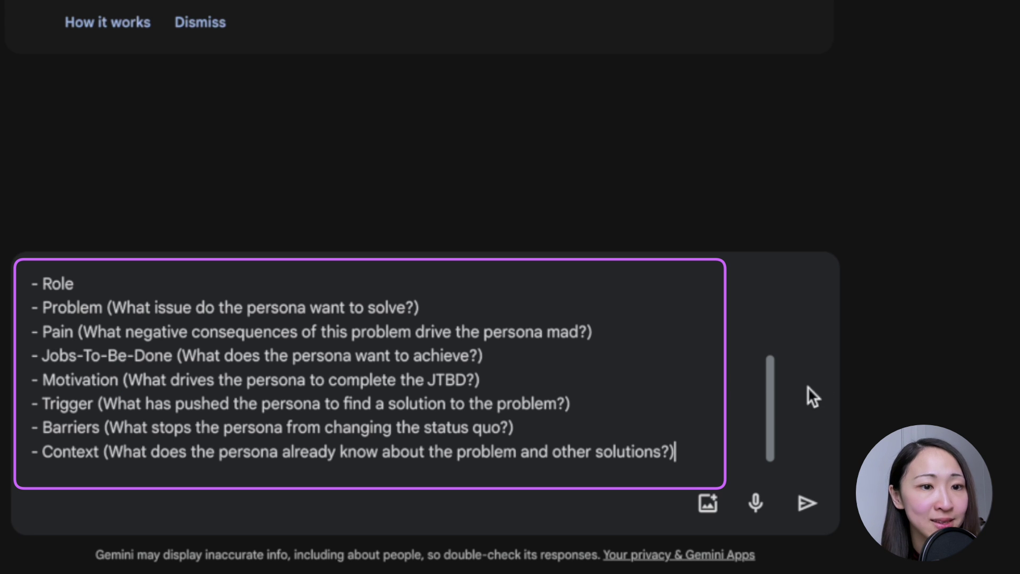
{"action": "scroll", "coordinate": [769, 390], "scroll_direction": "up", "scroll_amount": 1}
{"action": "left_click_drag", "start_coordinate": [768, 390], "coordinate": [769, 314]}
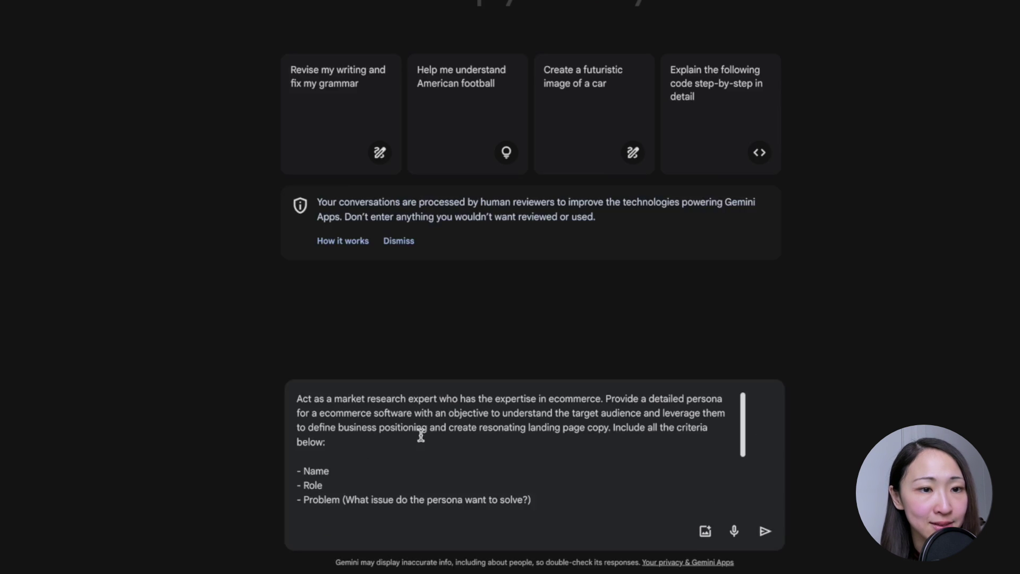
{"action": "left_click", "coordinate": [807, 502]}
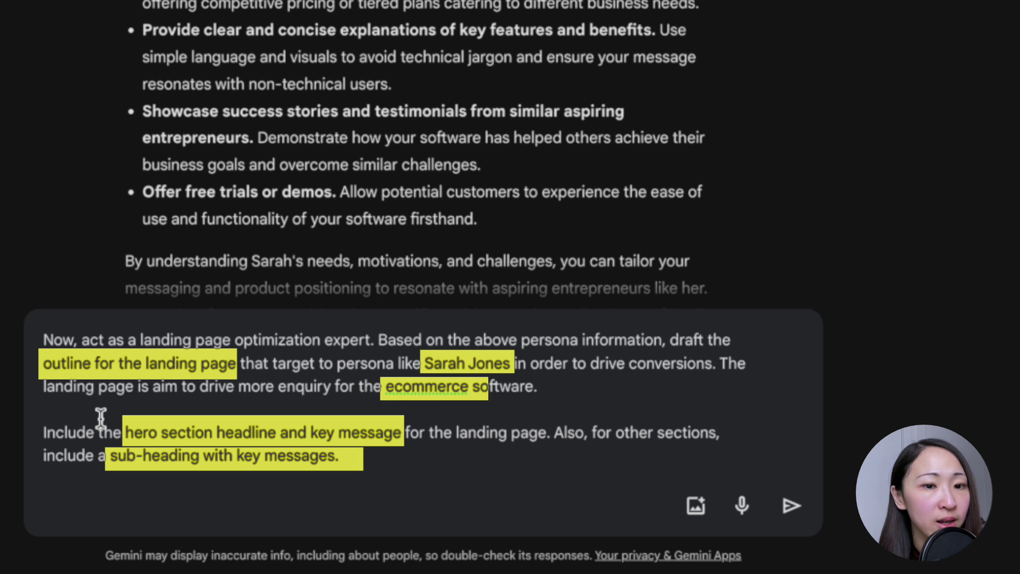
Step: Submit the prompt for a persona-based landing page outline with a hero headline, key message and section sub-headings, after rechecking the persona details
{"action": "scroll", "coordinate": [445, 36], "scroll_direction": "up", "scroll_amount": 10}
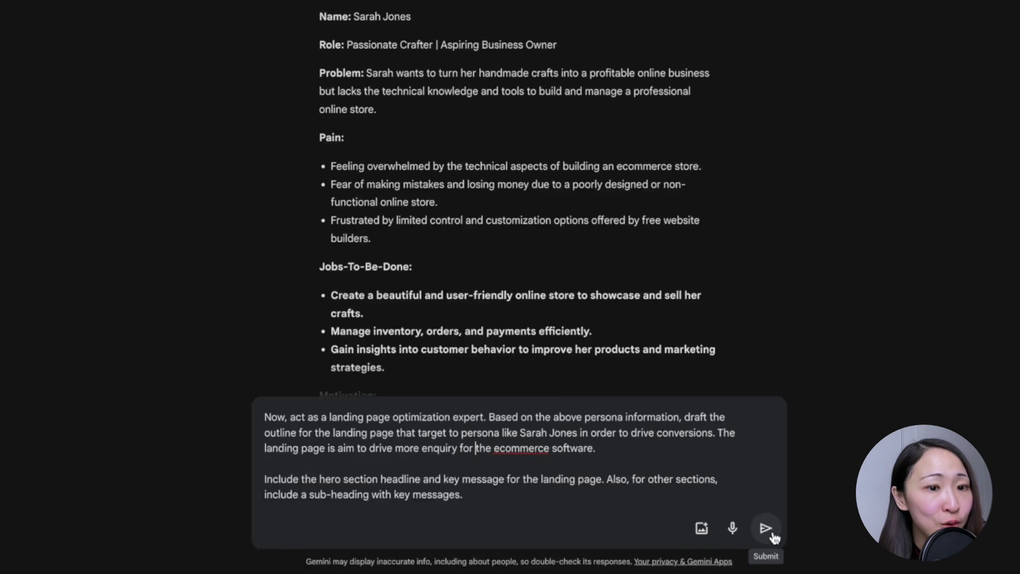
{"action": "left_click", "coordinate": [791, 505]}
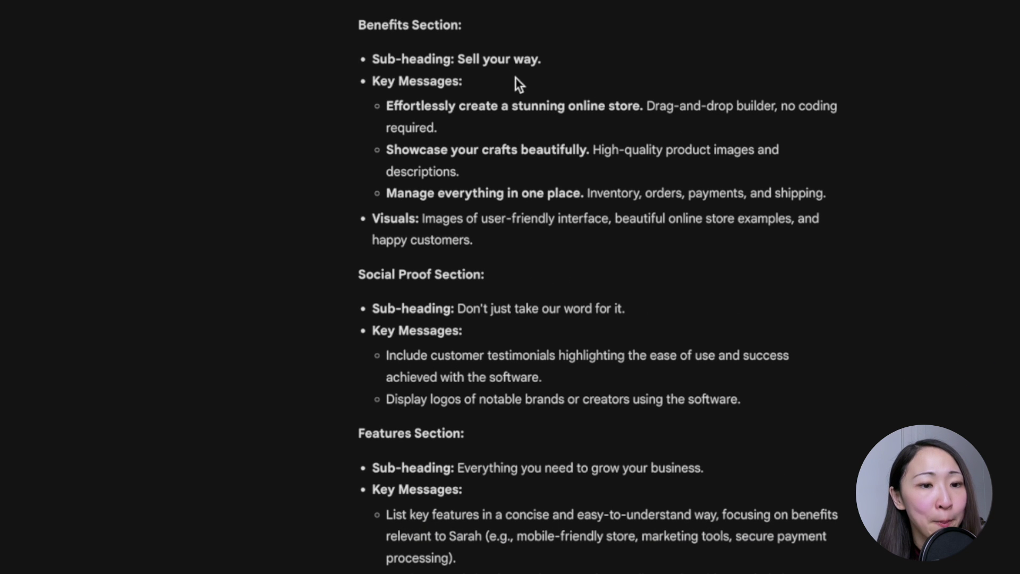
Step: Examine the landing page outline's hero, benefits, social proof and features sections
{"action": "scroll", "coordinate": [386, 72], "scroll_direction": "up", "scroll_amount": 1}
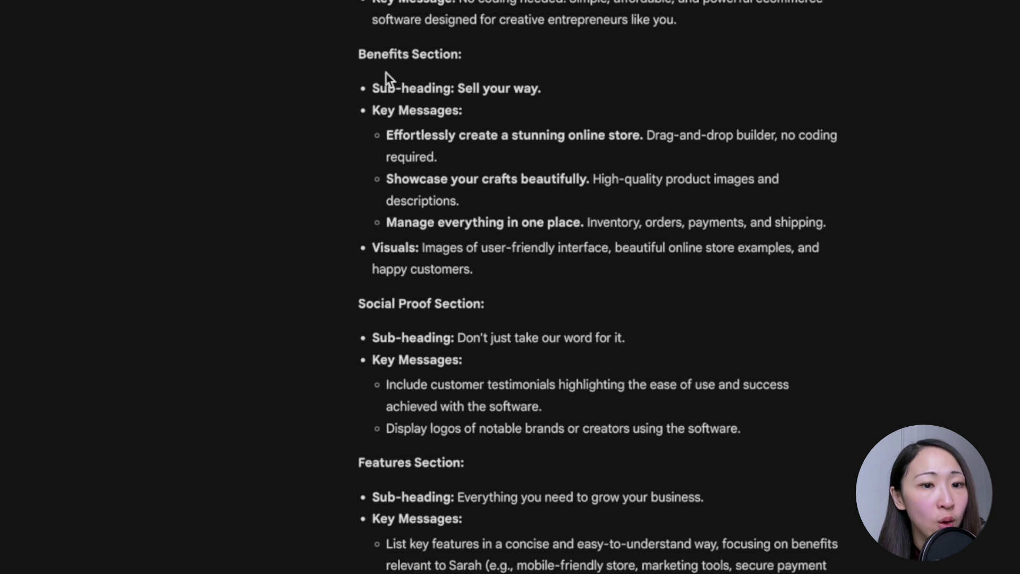
{"action": "scroll", "coordinate": [385, 72], "scroll_direction": "down", "scroll_amount": 5}
{"action": "scroll", "coordinate": [387, 83], "scroll_direction": "up", "scroll_amount": 7}
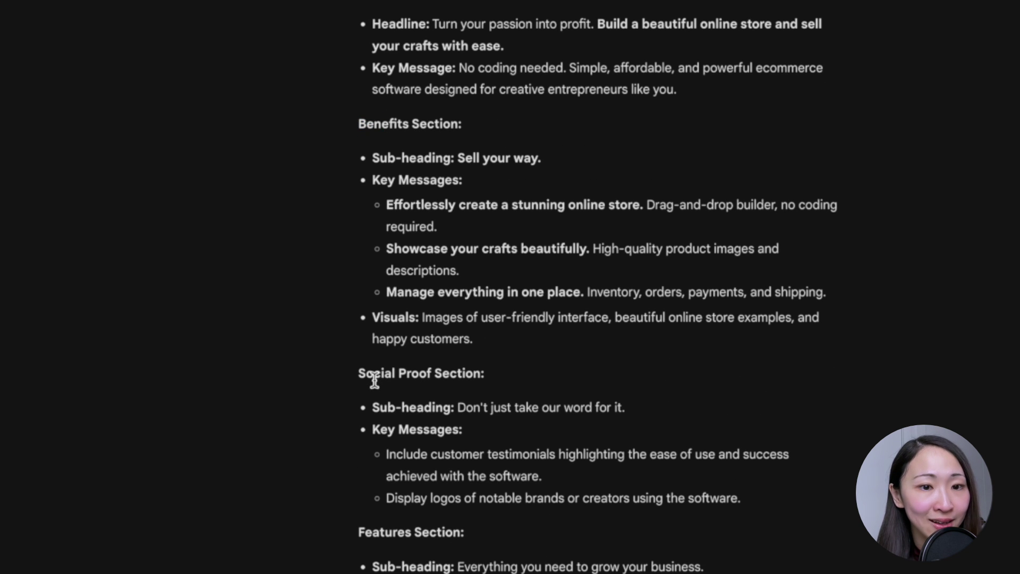
{"action": "left_click_drag", "start_coordinate": [371, 382], "coordinate": [421, 382]}
{"action": "scroll", "coordinate": [412, 100], "scroll_direction": "up", "scroll_amount": 1}
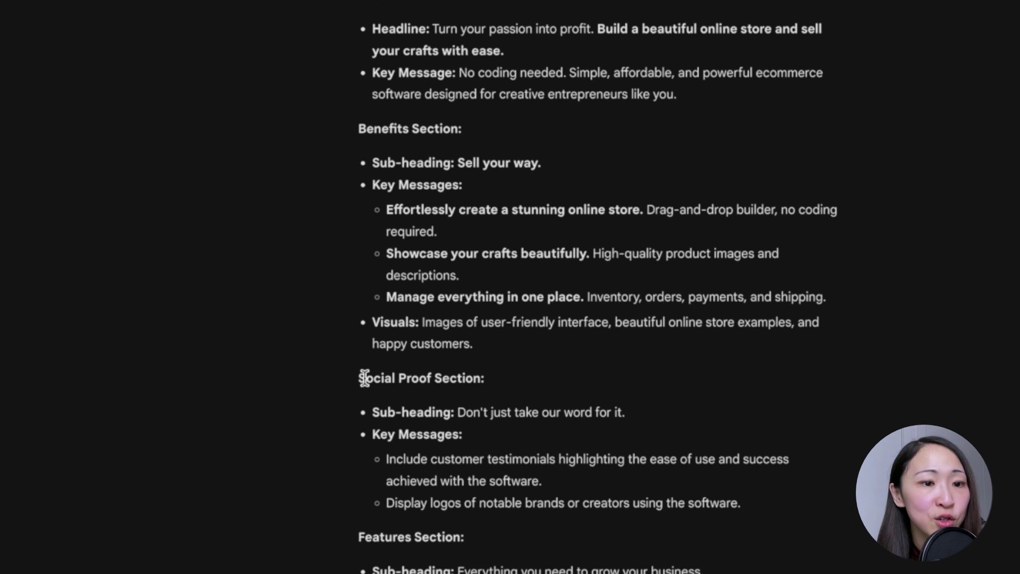
{"action": "scroll", "coordinate": [364, 378], "scroll_direction": "down", "scroll_amount": 2}
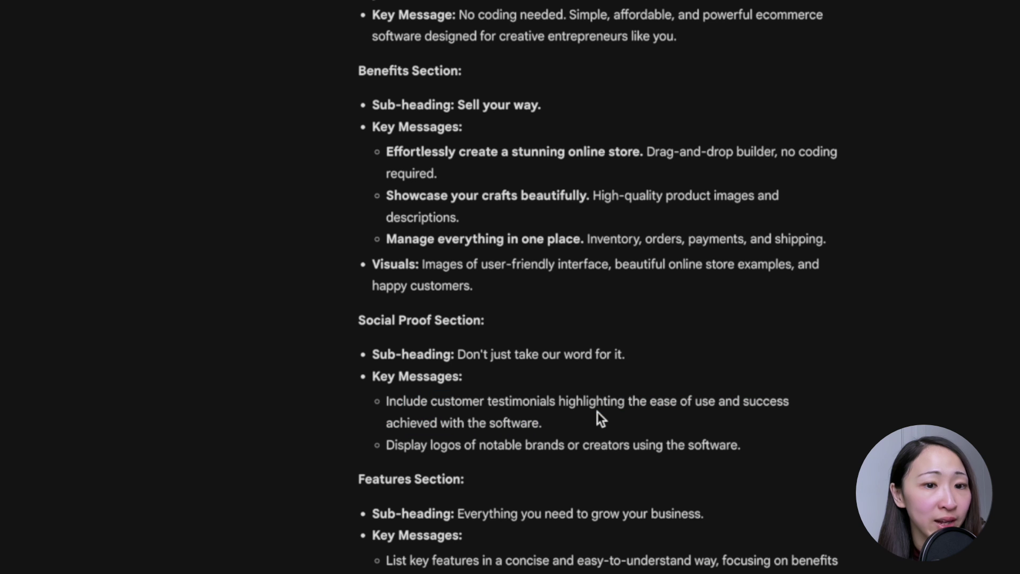
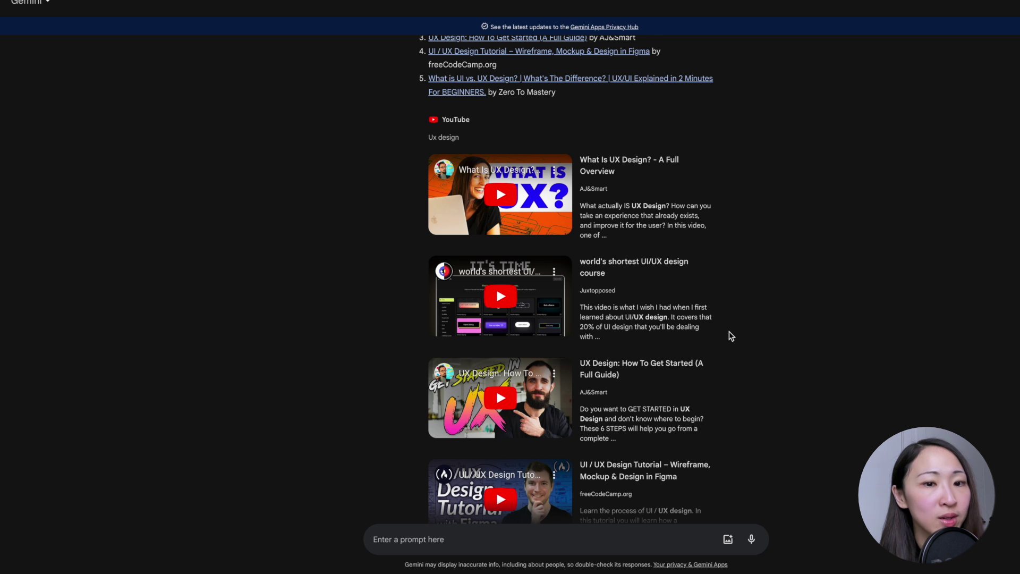
Step: Look through the YouTube videos on UX design listed in the response
{"action": "scroll", "coordinate": [731, 335], "scroll_direction": "down", "scroll_amount": 1}
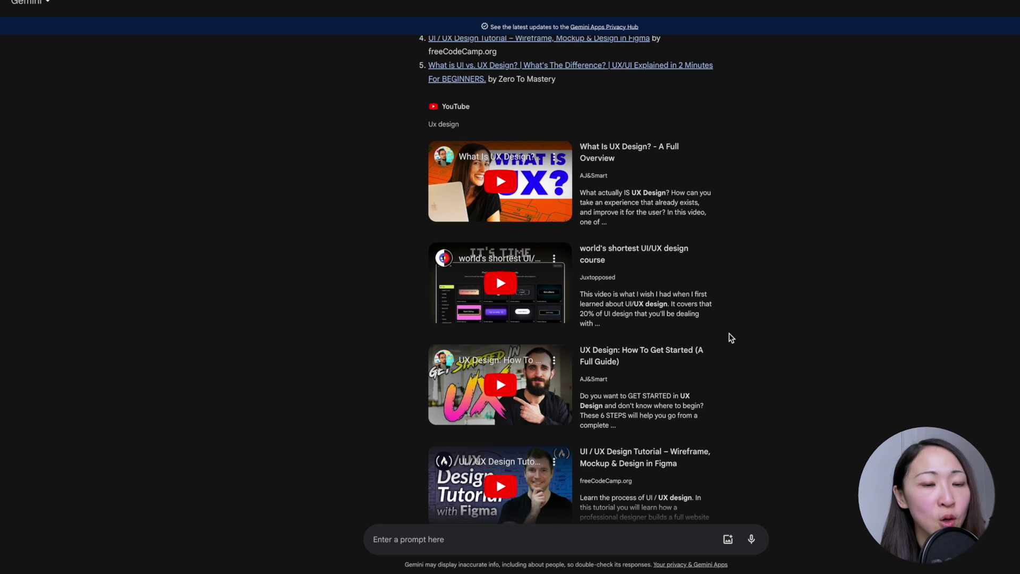
{"action": "scroll", "coordinate": [731, 338], "scroll_direction": "down", "scroll_amount": 4}
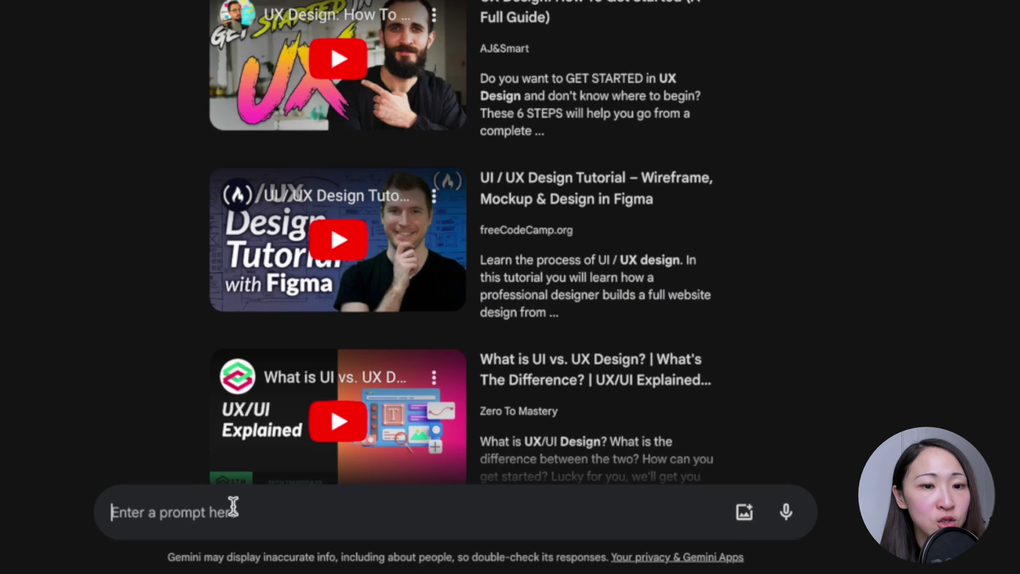
Step: Ask for the patterns in the video titles and the 5 keywords mostly used in the 5 videos, and compare the answer's drafts
{"action": "type", "text": "Based on these results, what are the patterns that you observed for the video titles? Also, give me 5 keywords that are mostly used in these 5 videos."}
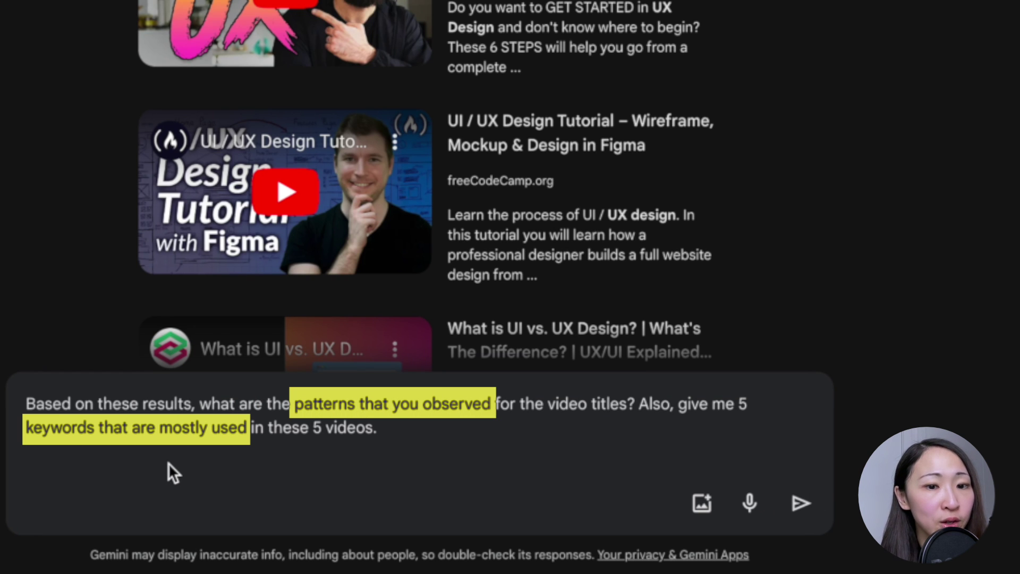
{"action": "left_click", "coordinate": [800, 504]}
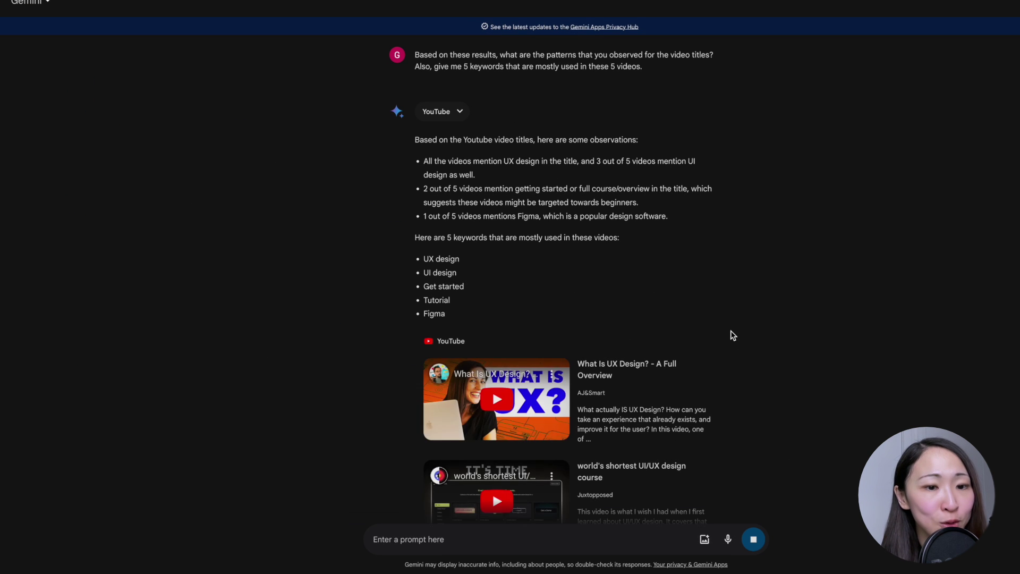
{"action": "left_click", "coordinate": [683, 102]}
{"action": "left_click", "coordinate": [551, 156]}
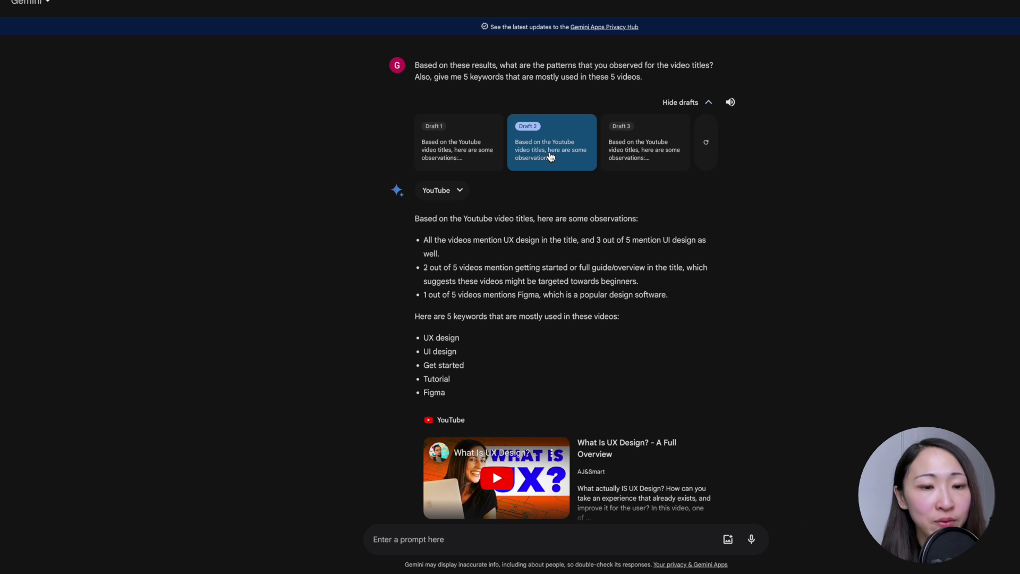
{"action": "left_click_drag", "start_coordinate": [552, 267], "coordinate": [642, 267]}
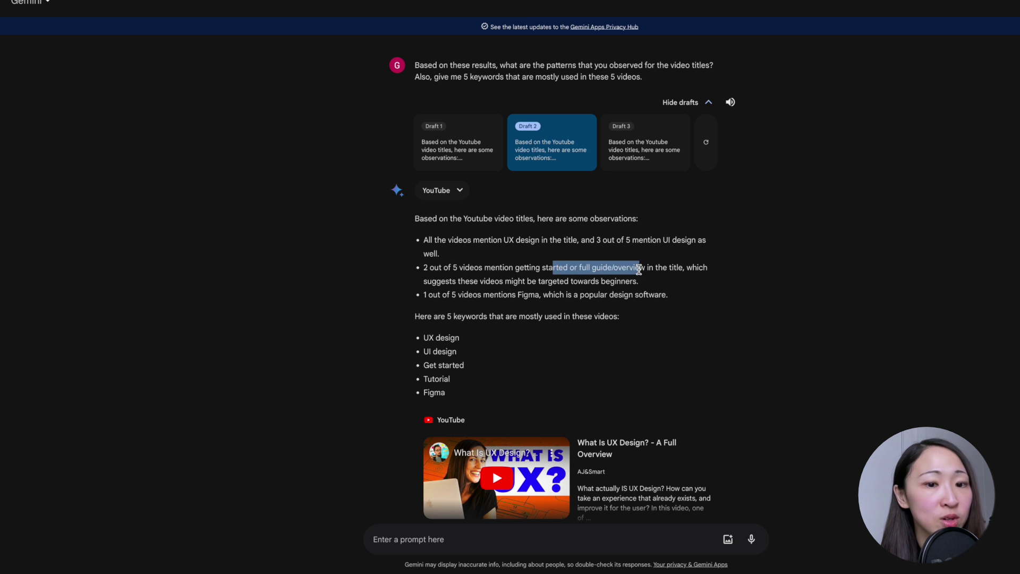
{"action": "left_click", "coordinate": [644, 280]}
{"action": "left_click", "coordinate": [661, 159]}
{"action": "left_click", "coordinate": [452, 157]}
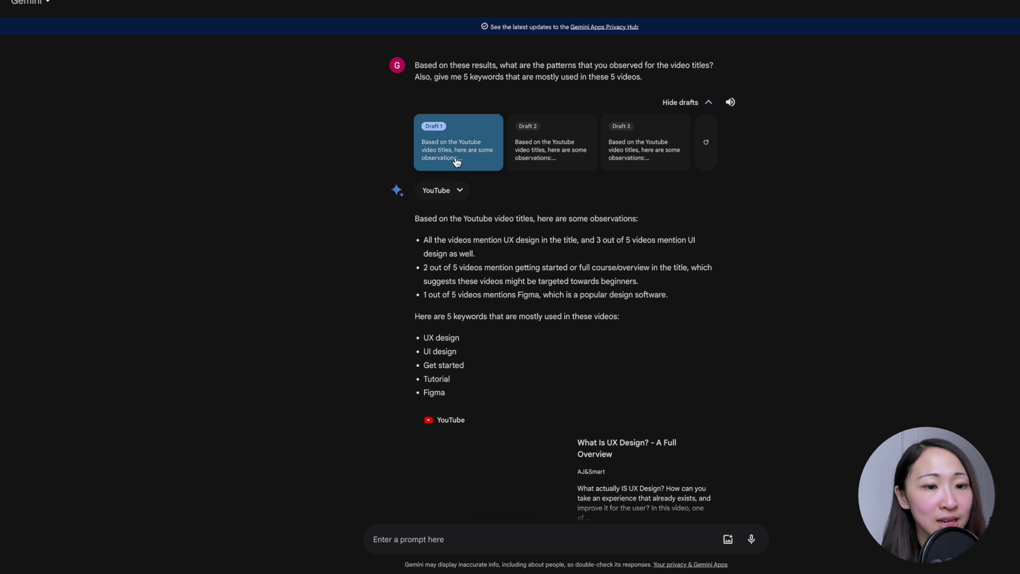
Step: As a YouTube SEO expert prompt, request 10 video title ideas under 70 characters with "ux design" for beginners, and check the alternative drafts
{"action": "scroll", "coordinate": [459, 538], "scroll_direction": "down", "scroll_amount": 10}
{"action": "type", "text": "Then, act as a Youtube SEO expert. Based on the Youtube Title patterns and keywords you observed from the above top video results, using both SEO and psychology skills, generate 10 of Youtube video title ideas that must incorporate the target SEO keyword \"ux design\" which drive the ux design beginners to click and watch the video.  Keep it less than 70 characters."}
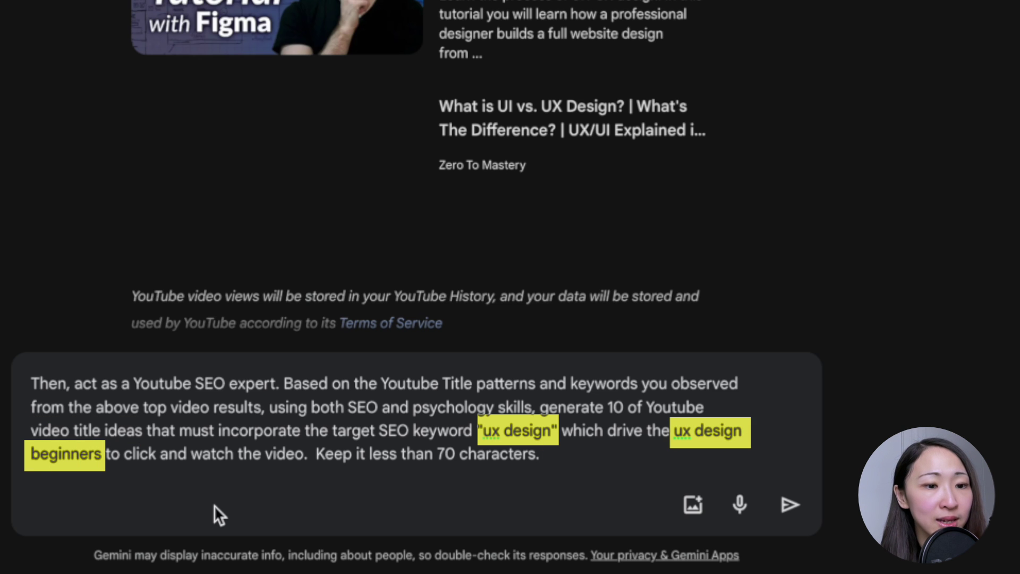
{"action": "left_click", "coordinate": [790, 504]}
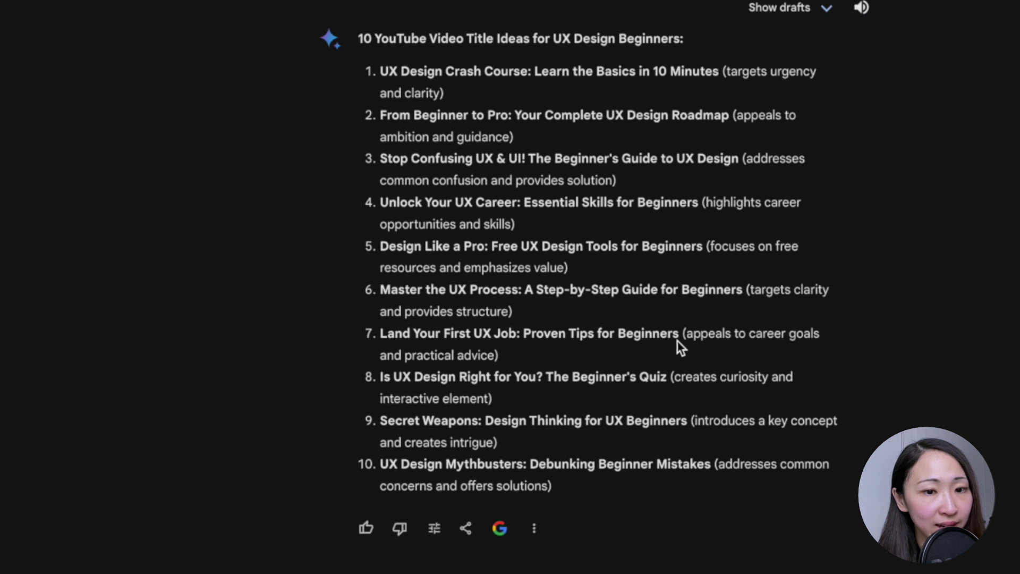
{"action": "left_click", "coordinate": [761, 15]}
{"action": "left_click", "coordinate": [595, 99]}
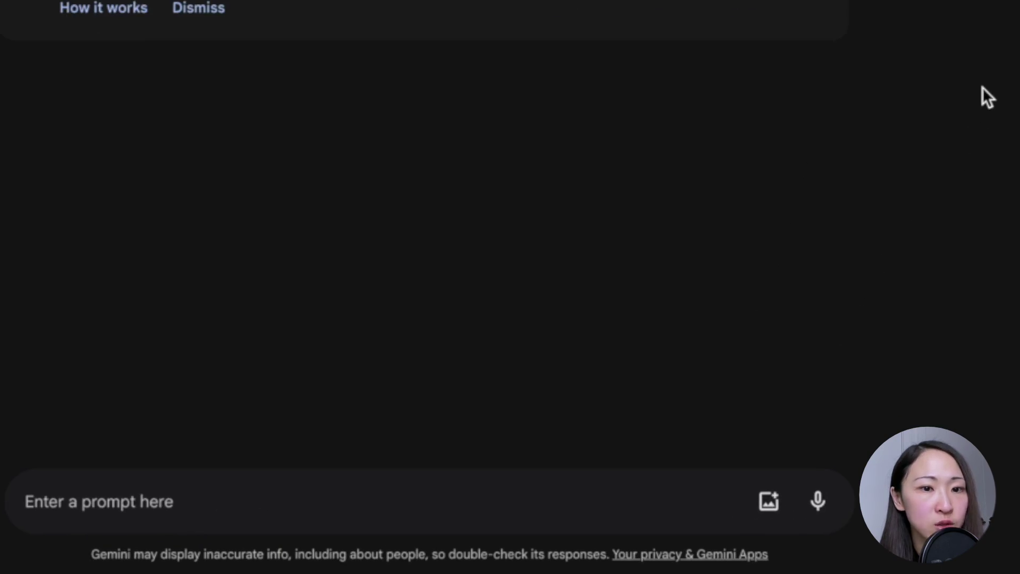
Step: Submit an SEO expert prompt for "childcare service" keyword ideas and a content plan targeting parents, shown in table format
{"action": "left_click", "coordinate": [118, 499]}
{"action": "type", "text": "Act as a SEO expert. Generate a list of relevant keyword ideas for the target seed keyword \"childcare service\". Then build a seo content plan based on these relevant keywords in order to rank them high on Google. Target audience who are parents.  Show in table format."}
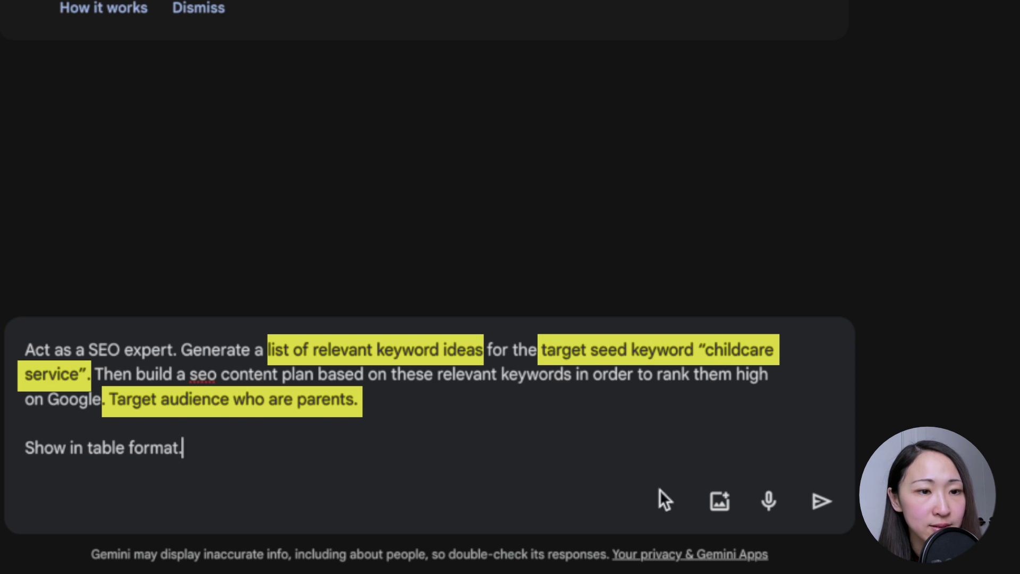
{"action": "left_click", "coordinate": [822, 506]}
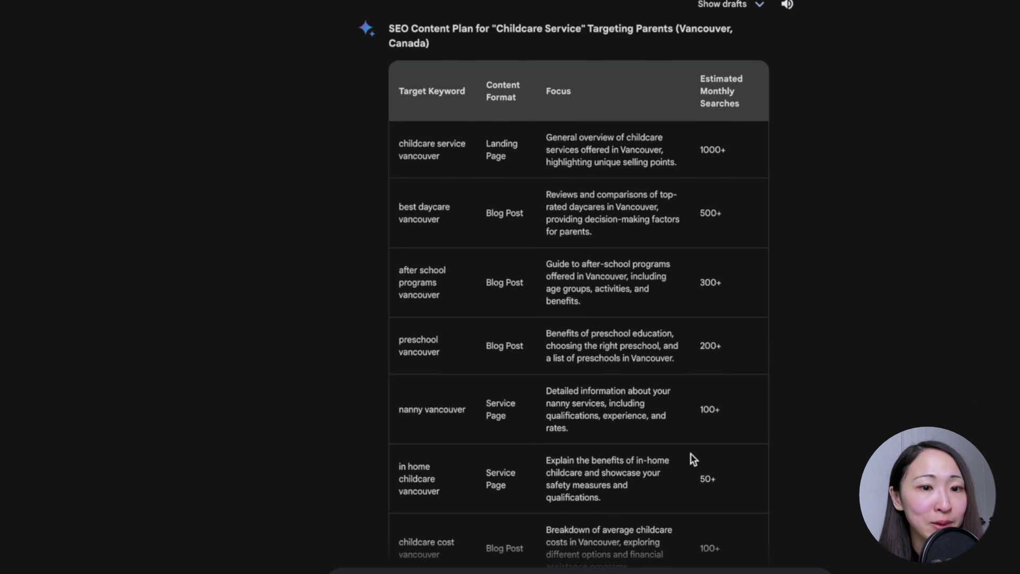
Step: Review the childcare SEO content plan's keywords, formats, focus and estimated searches, and export the table to Google Sheets
{"action": "scroll", "coordinate": [694, 458], "scroll_direction": "down", "scroll_amount": 1}
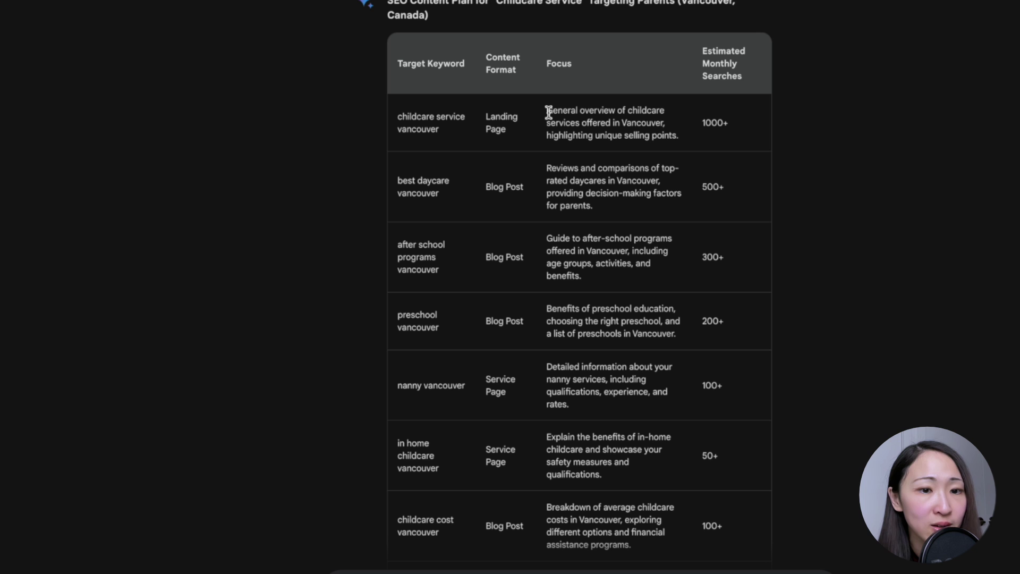
{"action": "scroll", "coordinate": [521, 228], "scroll_direction": "down", "scroll_amount": 1}
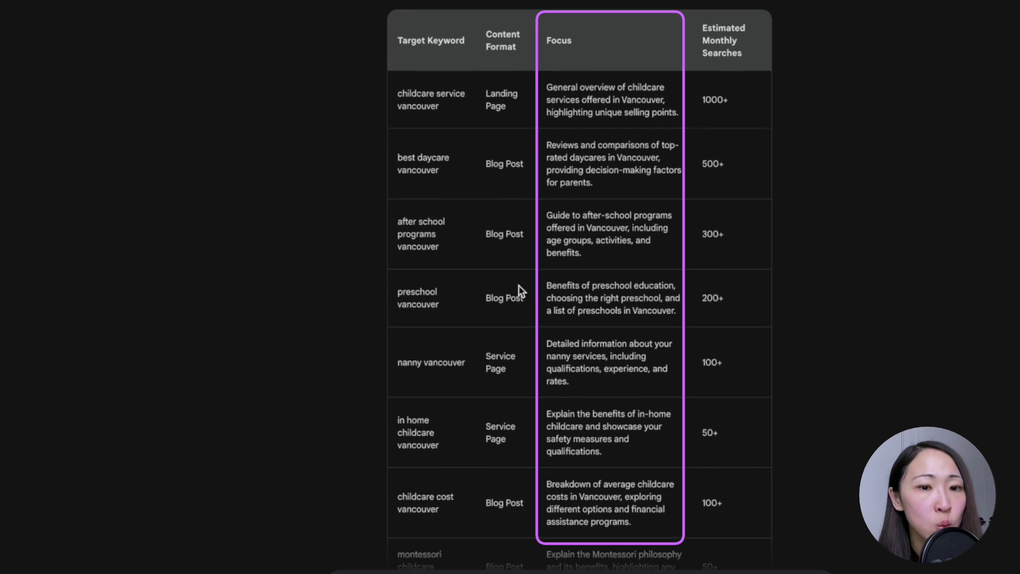
{"action": "scroll", "coordinate": [519, 284], "scroll_direction": "down", "scroll_amount": 3}
{"action": "scroll", "coordinate": [671, 78], "scroll_direction": "up", "scroll_amount": 1}
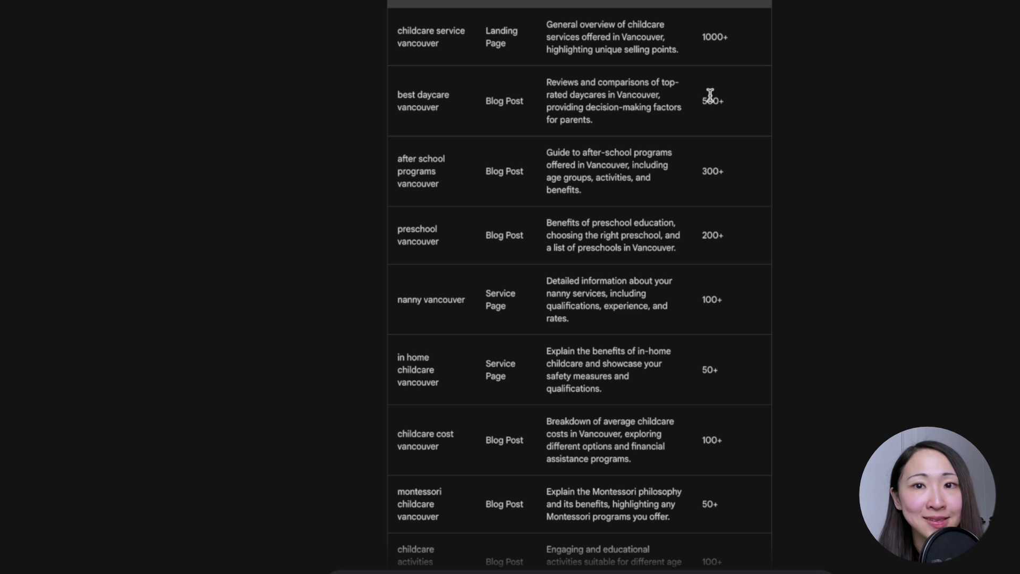
{"action": "scroll", "coordinate": [710, 94], "scroll_direction": "down", "scroll_amount": 2}
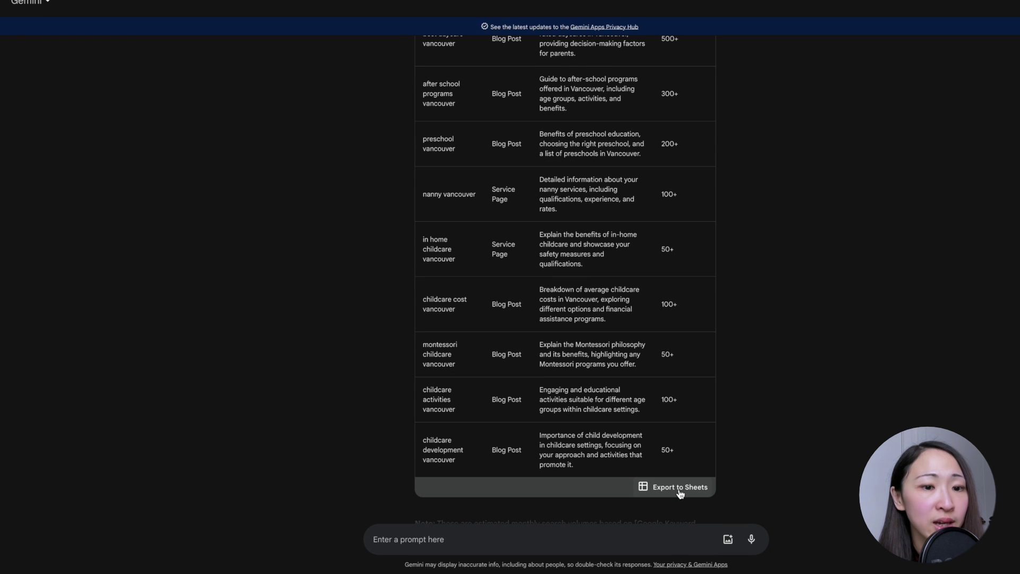
{"action": "left_click", "coordinate": [680, 488]}
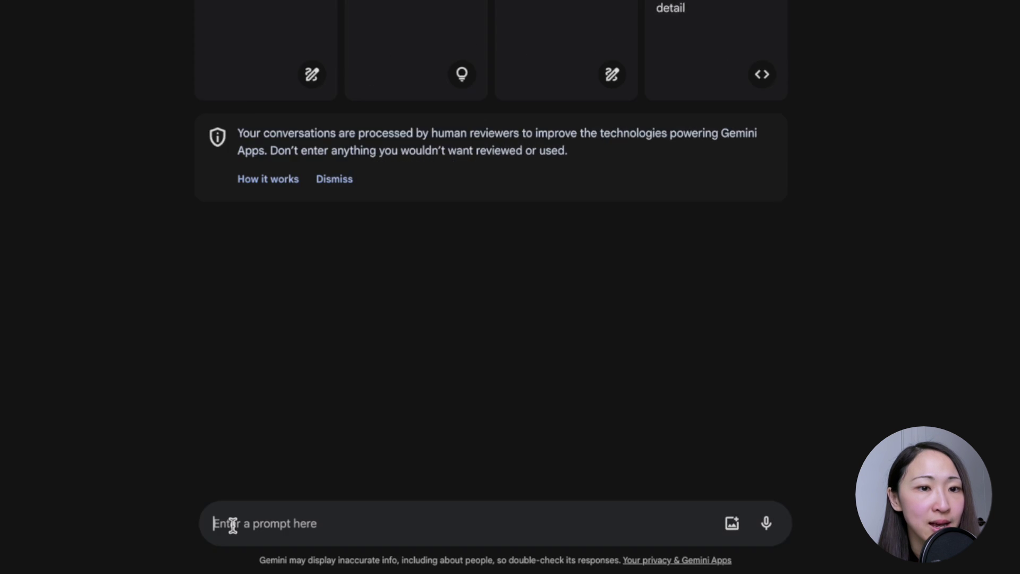
Step: Find the document "email copy" and request 10 subject lines under 60 characters promoting a Shopify free trial to commerce business owners new to Shopify
{"action": "type", "text": "Find my document \"email copy\""}
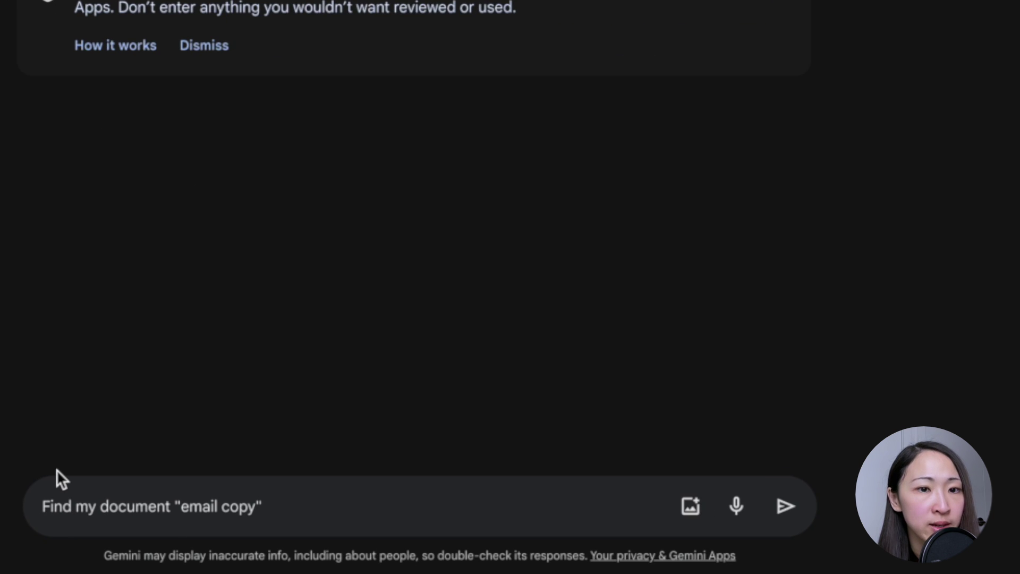
{"action": "key", "text": "Return"}
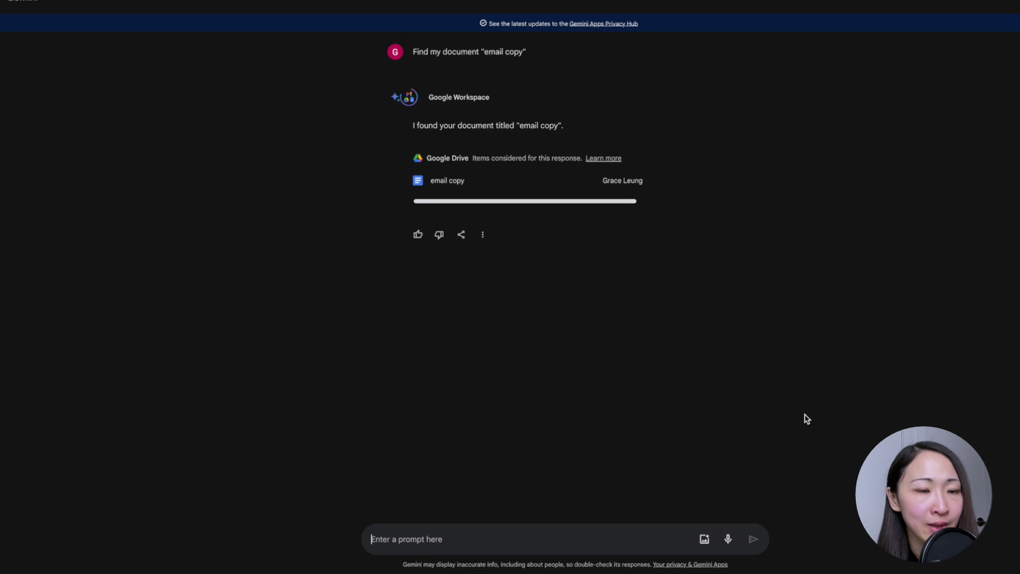
{"action": "type", "text": "Act as an email marketing expert. I’m planning an email promotion campaign about Shopify free trial. With the use of email marketing and customer psychology skills, give me 10 high performing email subject lines ideas for this document. The subject line should drive a high click through rate for the email. Target audience is commerce business owners who are new to Shopify. The subject line should be less than 60 characters."}
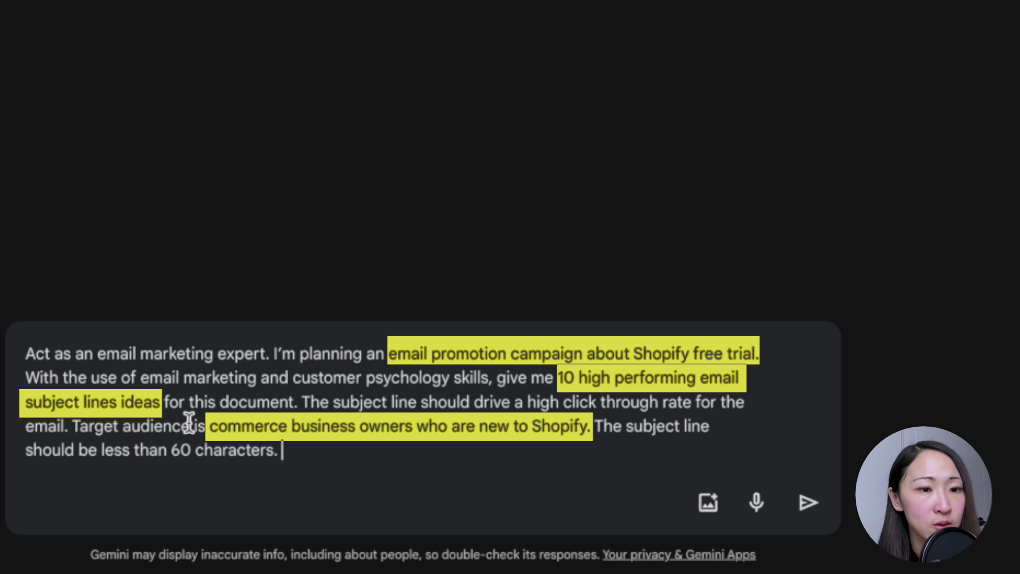
{"action": "left_click", "coordinate": [809, 503]}
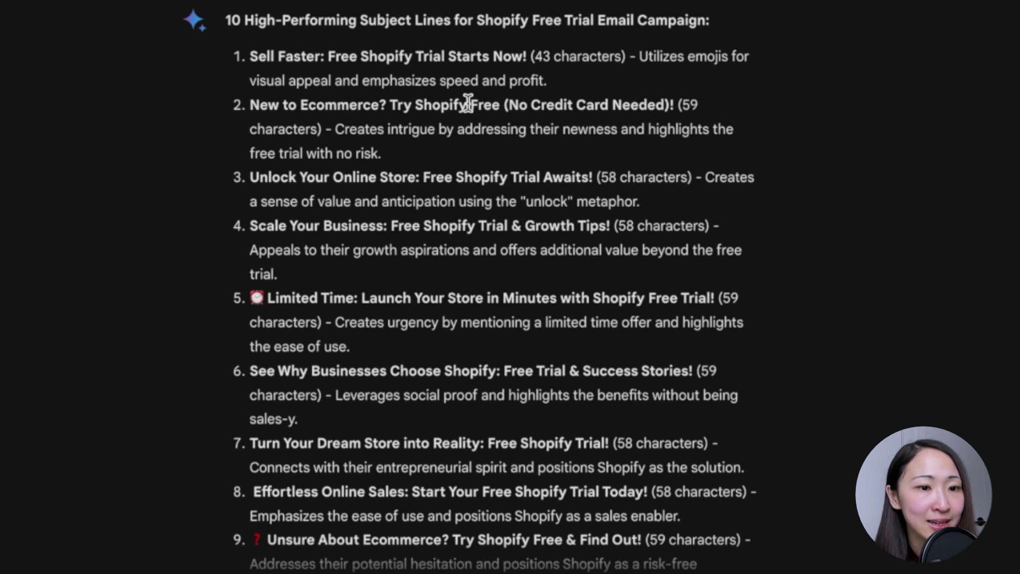
{"action": "scroll", "coordinate": [467, 102], "scroll_direction": "down", "scroll_amount": 2}
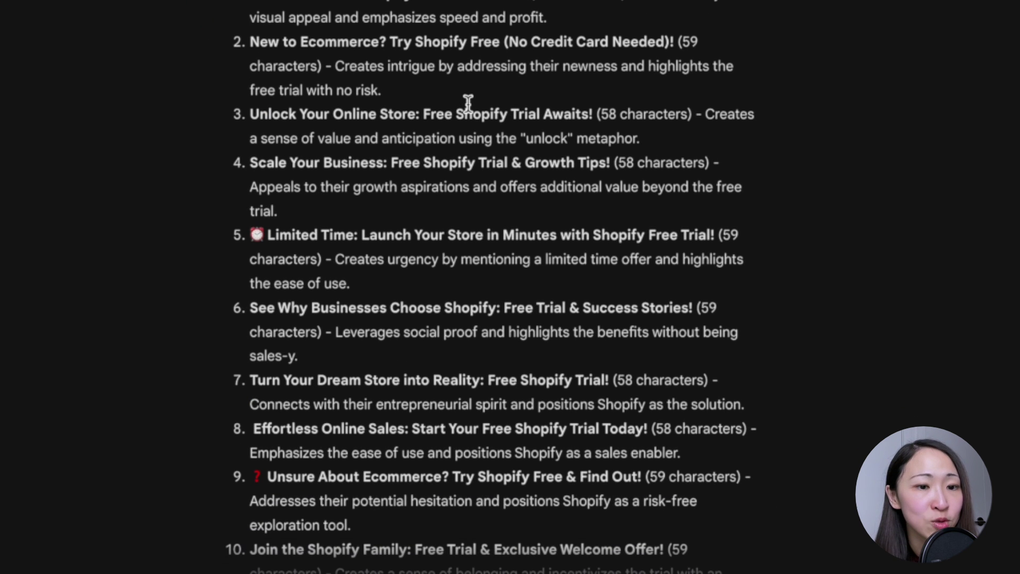
{"action": "scroll", "coordinate": [467, 102], "scroll_direction": "down", "scroll_amount": 3}
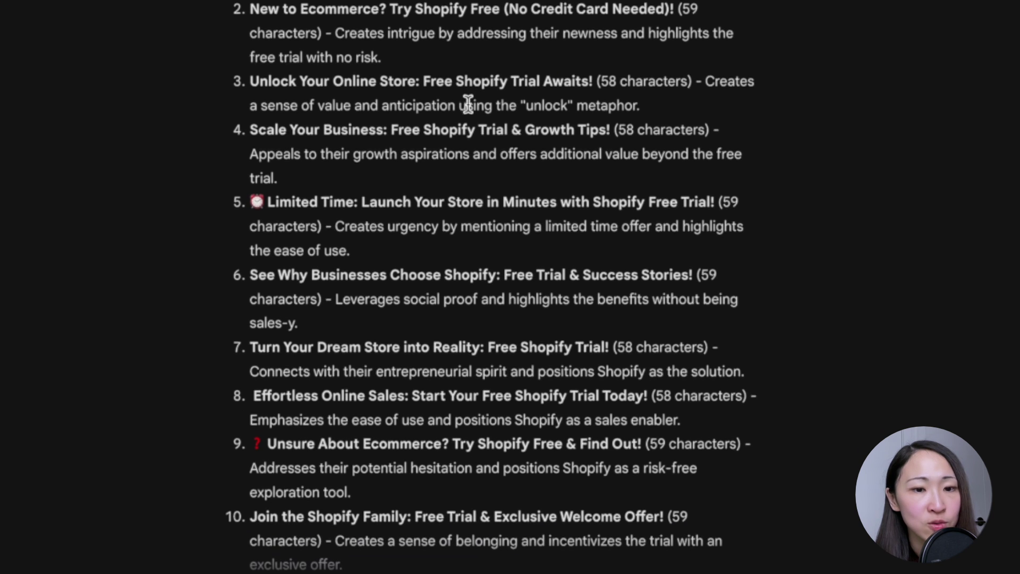